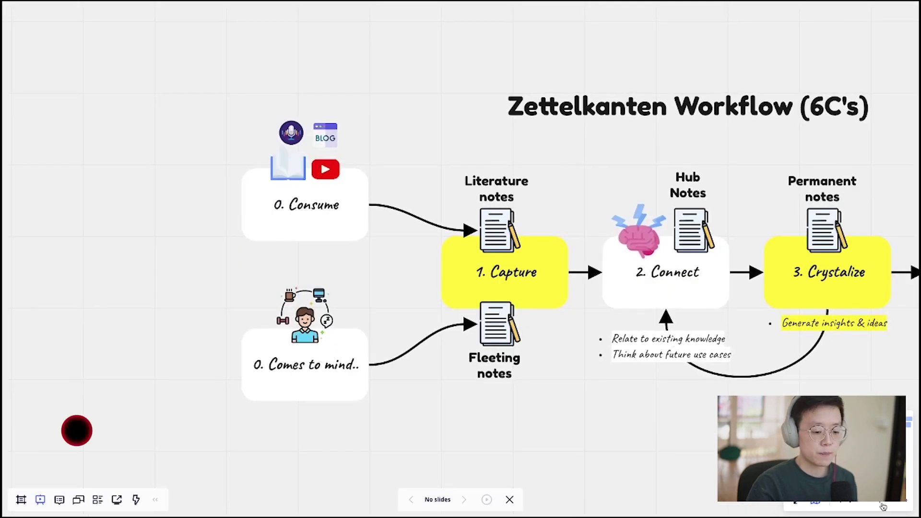
# - Examine the Zettelkanten Workflow (6C's) diagram on the board, from the Consume stage through to Create
pyautogui.scroll(3, 556, 403)
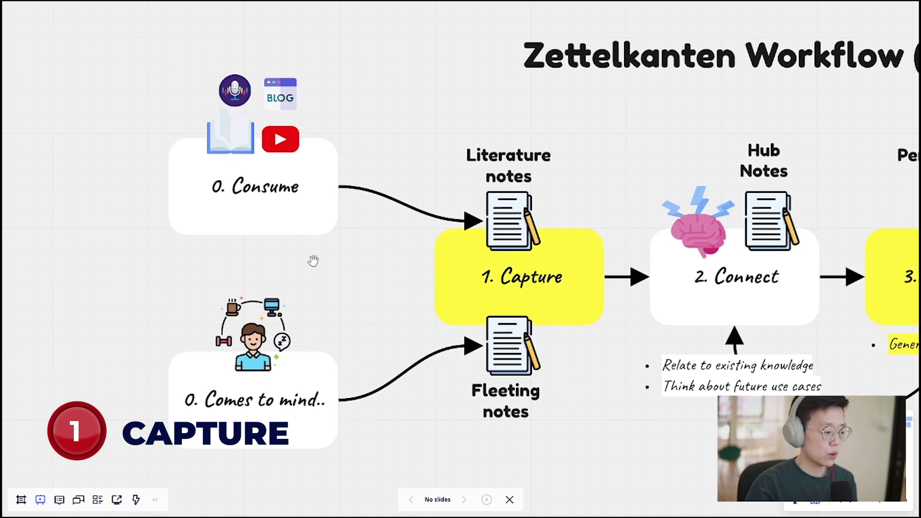
pyautogui.scroll(-1, 309, 249)
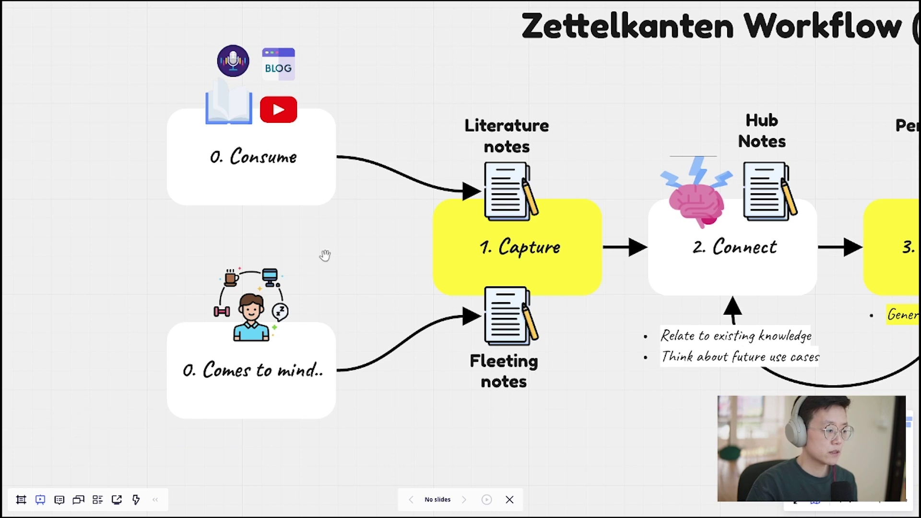
pyautogui.hscroll(2, 315, 244)
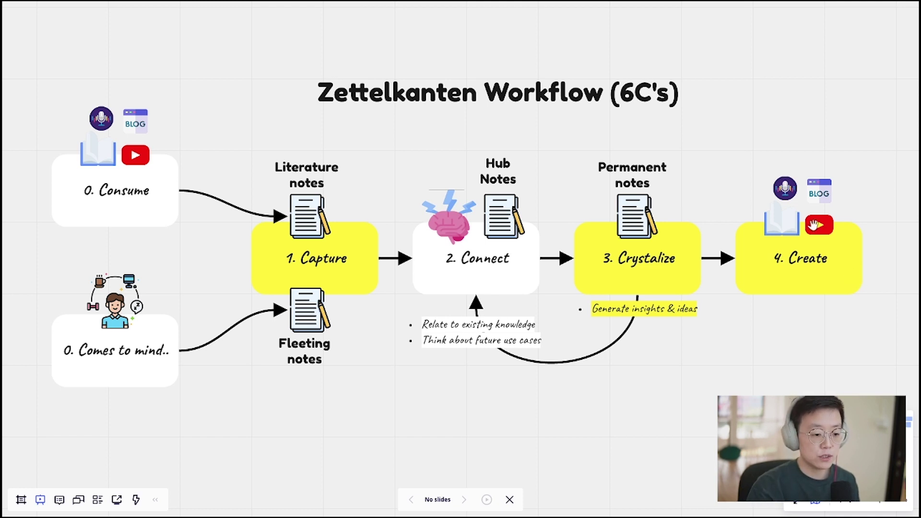
pyautogui.hotkey('ctrl', '-')
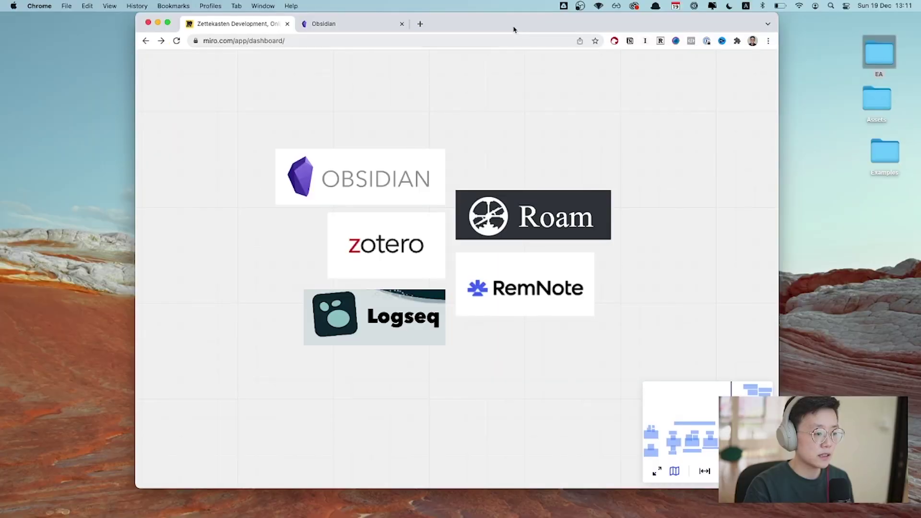
pyautogui.moveTo(513, 28); pyautogui.dragTo(511, 29)
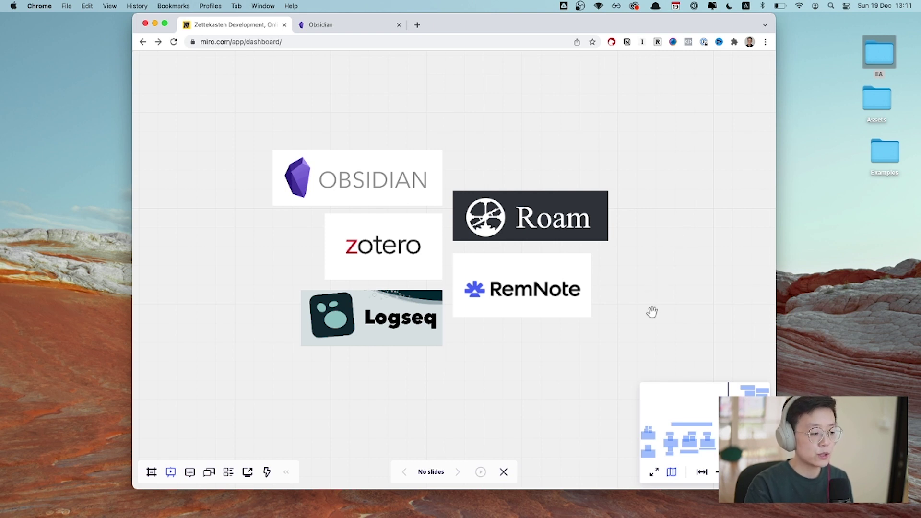
pyautogui.click(353, 176)
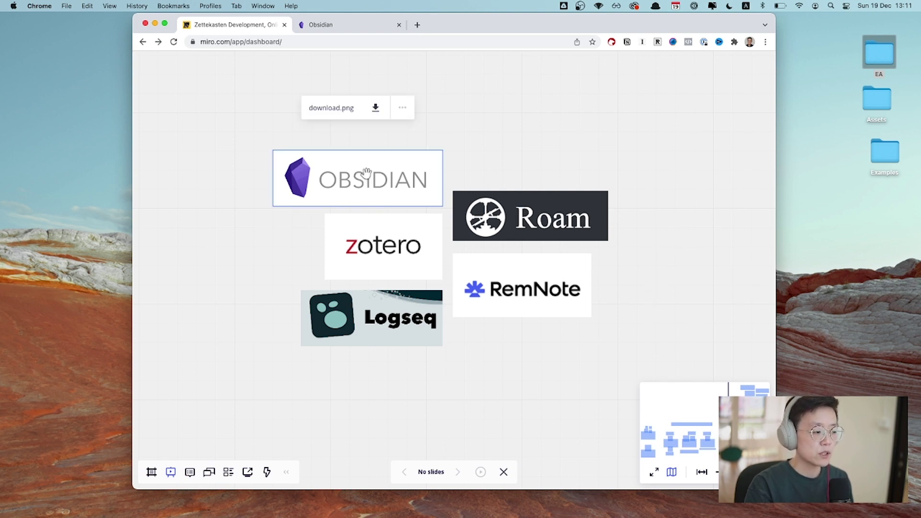
pyautogui.click(464, 167)
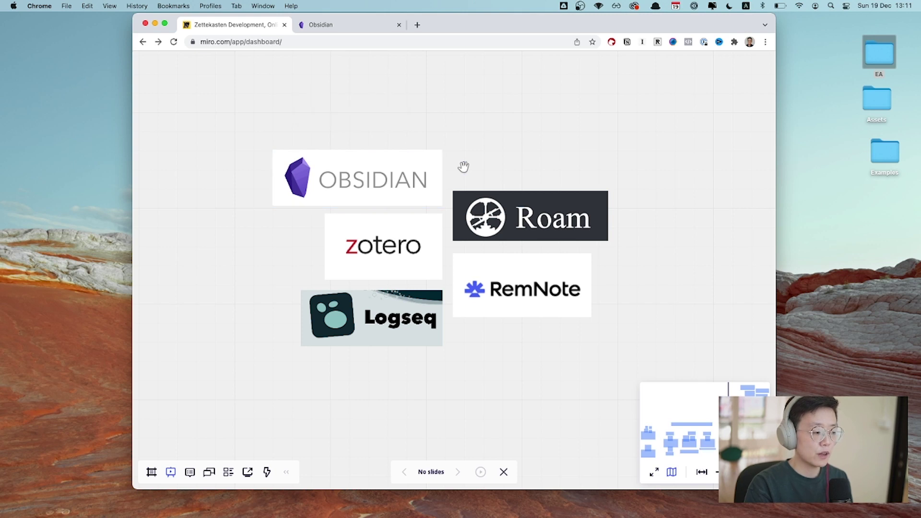
pyautogui.press('super+backslash')
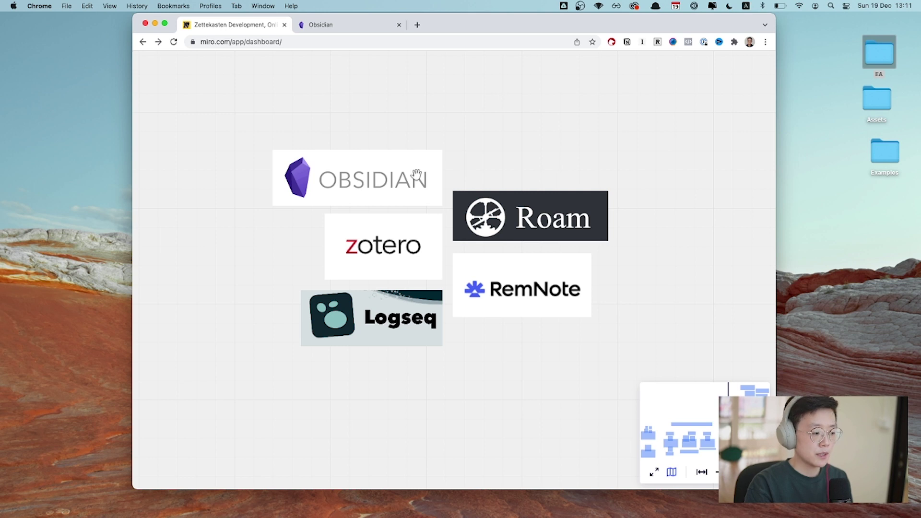
pyautogui.click(395, 176)
pyautogui.click(527, 167)
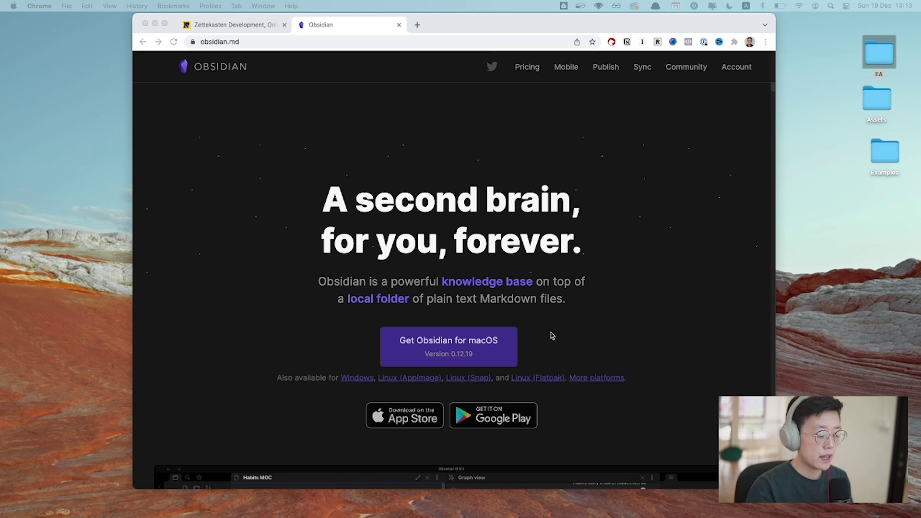
# - Look over the download options on the Obsidian website and switch to the Obsidian desktop app
pyautogui.scroll(-2, 552, 336)
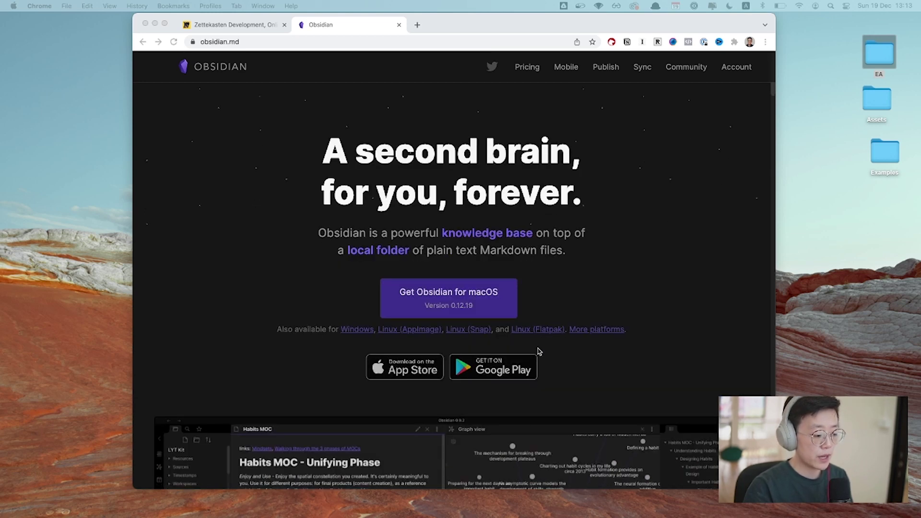
pyautogui.scroll(1, 542, 359)
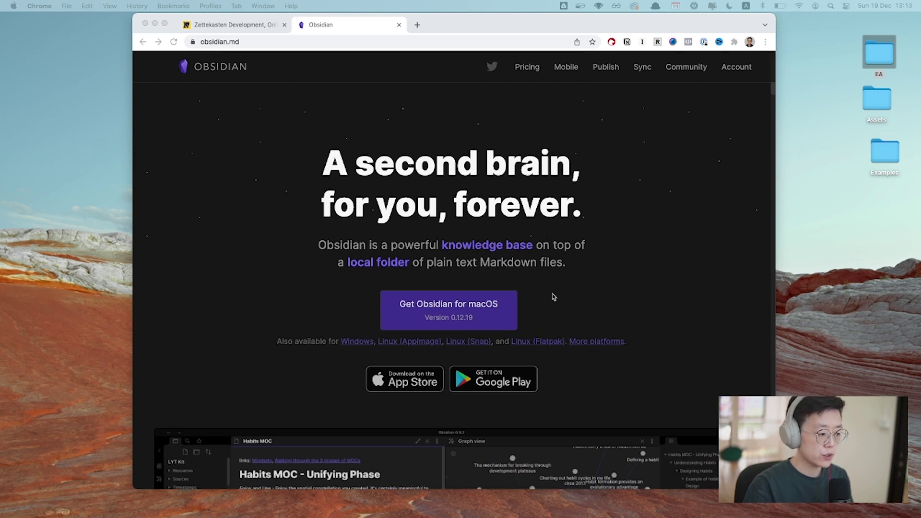
pyautogui.hotkey('ctrl', 'Right')
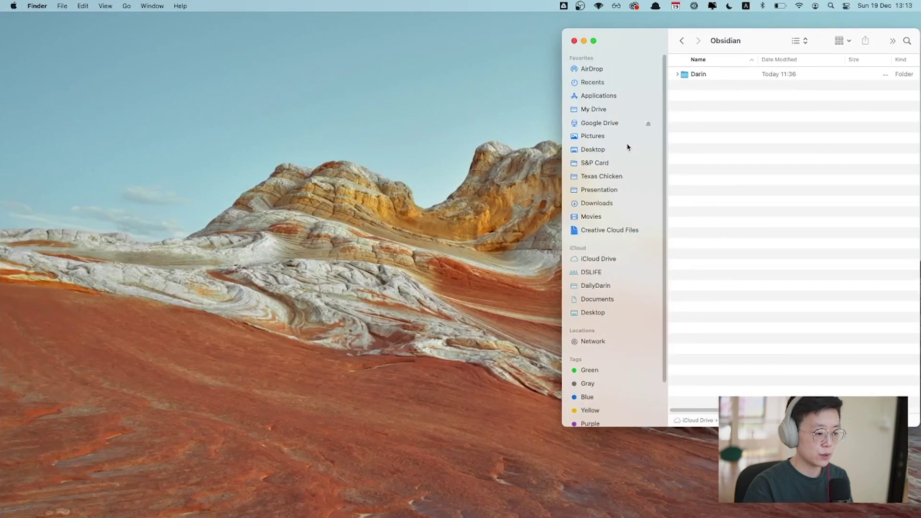
pyautogui.click(542, 501)
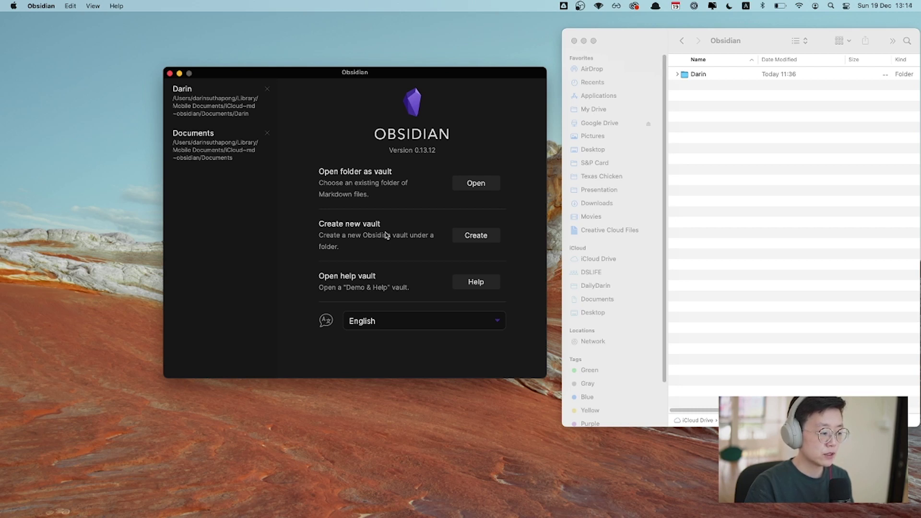
# - Create a new vault named Zettelkasten in the iCloud Drive Obsidian folder and dismiss the Live Preview update notice
pyautogui.click(468, 239)
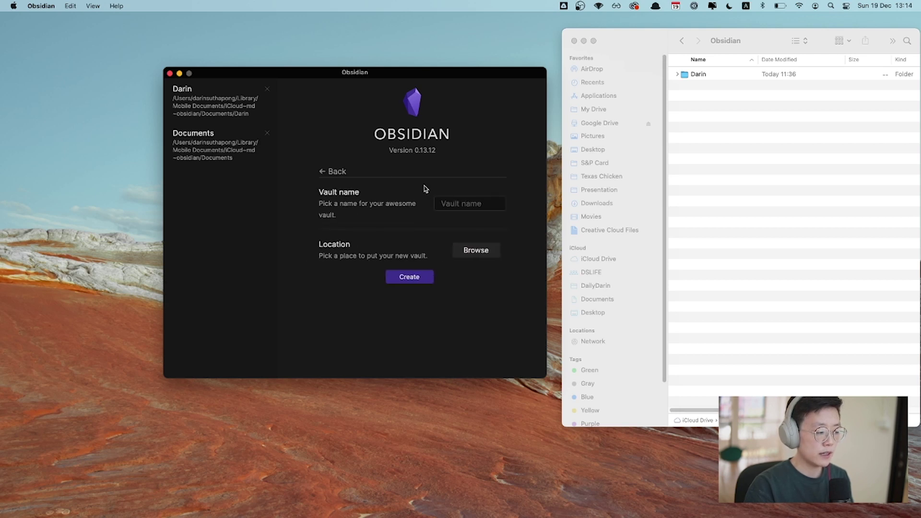
pyautogui.click(475, 202)
pyautogui.write('Zettelkasten')
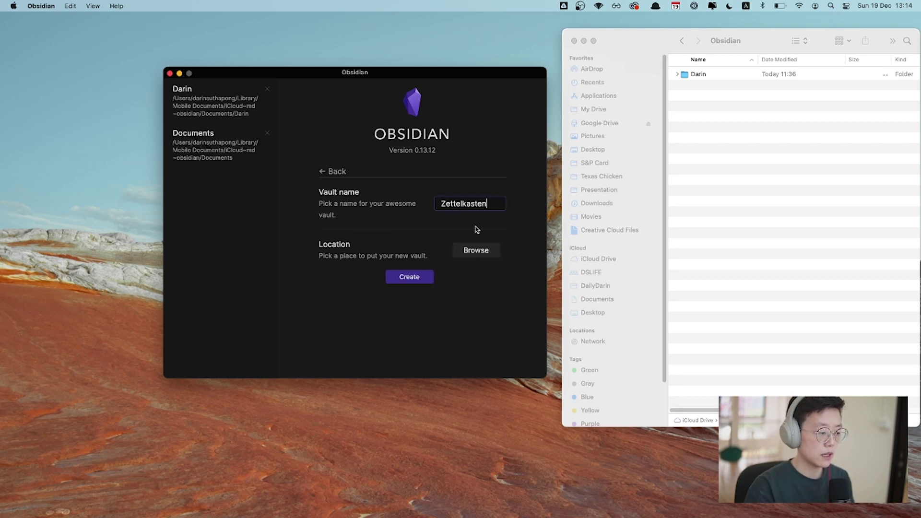
pyautogui.click(475, 250)
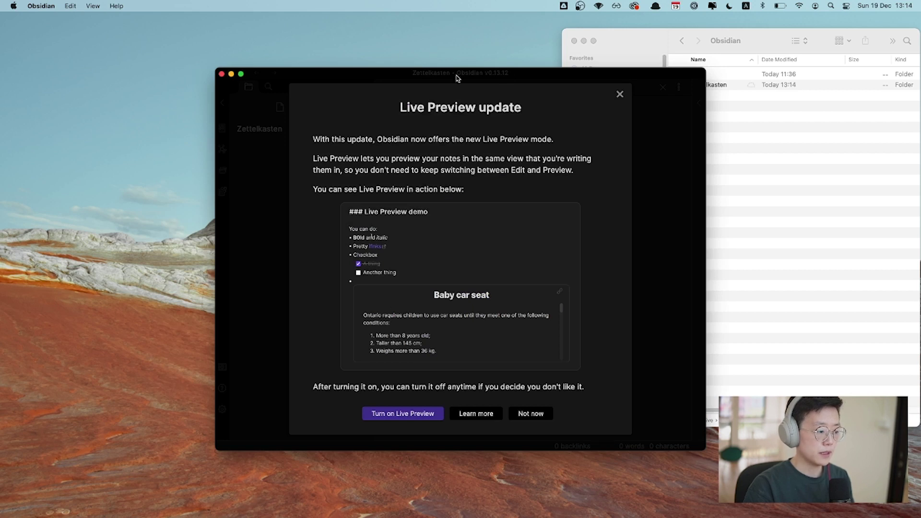
pyautogui.press('Escape')
# - Move the Obsidian window clear of Finder and inspect the contents of the new Zettelkasten vault folder
pyautogui.moveTo(457, 78); pyautogui.dragTo(324, 49)
pyautogui.click(709, 85)
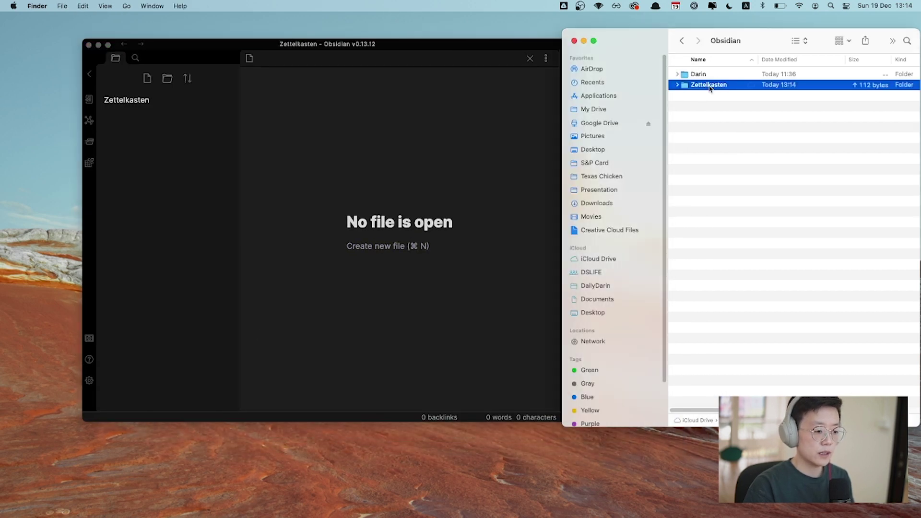
pyautogui.doubleClick(709, 86)
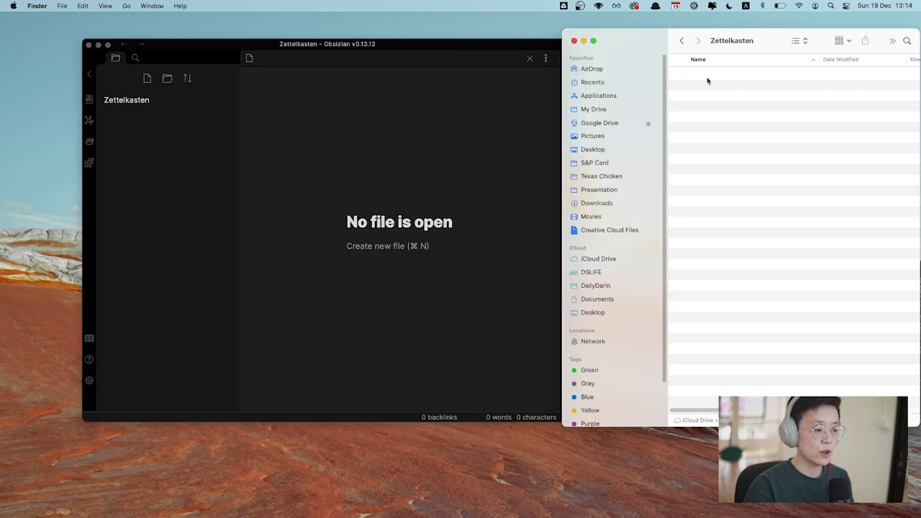
pyautogui.click(682, 40)
# - Create a new note titled Note in Obsidian and locate its Note.md file in the Zettelkasten folder in Finder
pyautogui.click(159, 89)
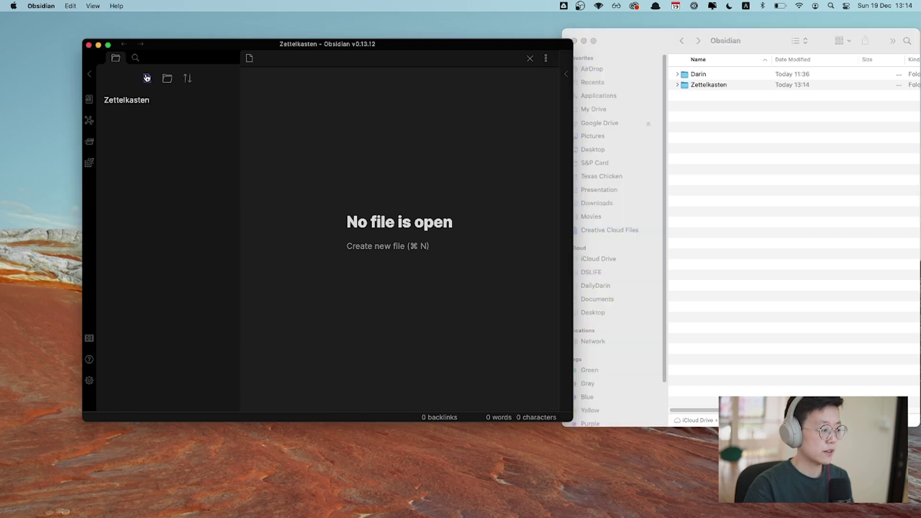
pyautogui.click(148, 78)
pyautogui.write('Note')
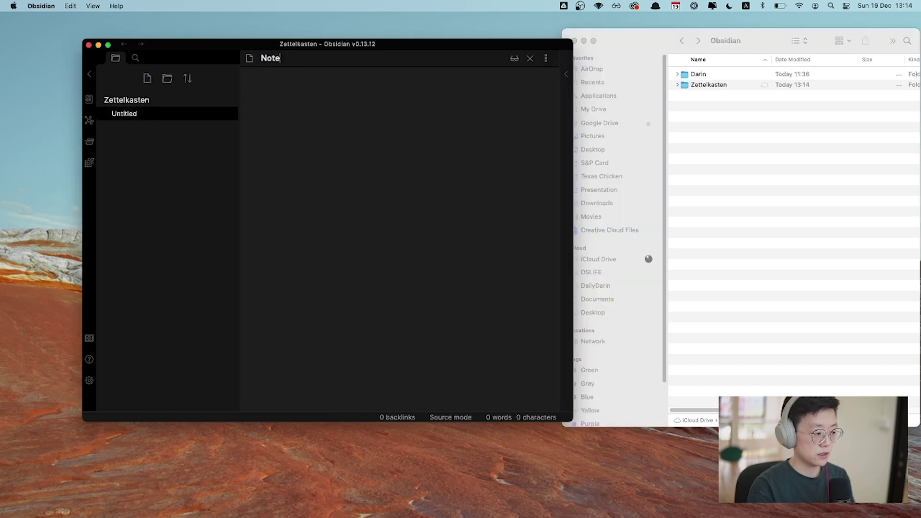
pyautogui.doubleClick(709, 85)
pyautogui.click(701, 75)
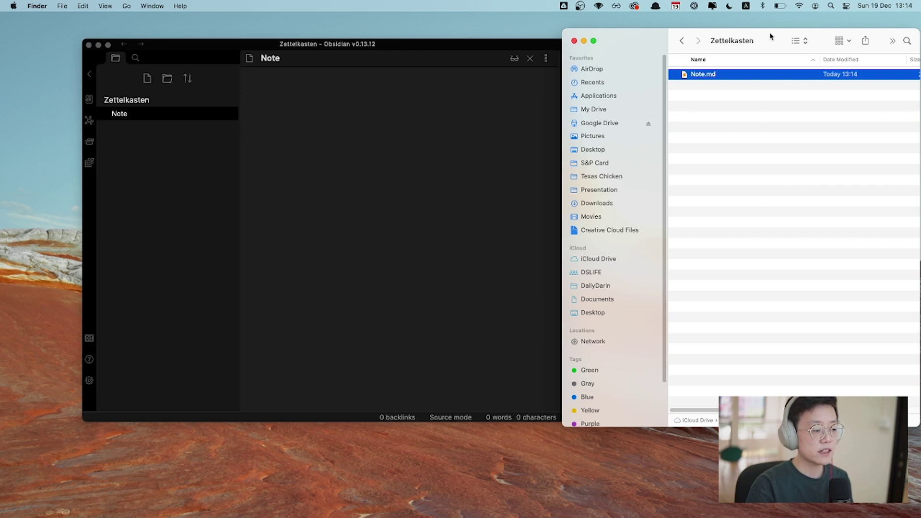
# - Arrange the Finder and Obsidian windows side by side without overlap, narrowing the Finder window slightly
pyautogui.moveTo(770, 37); pyautogui.dragTo(750, 36)
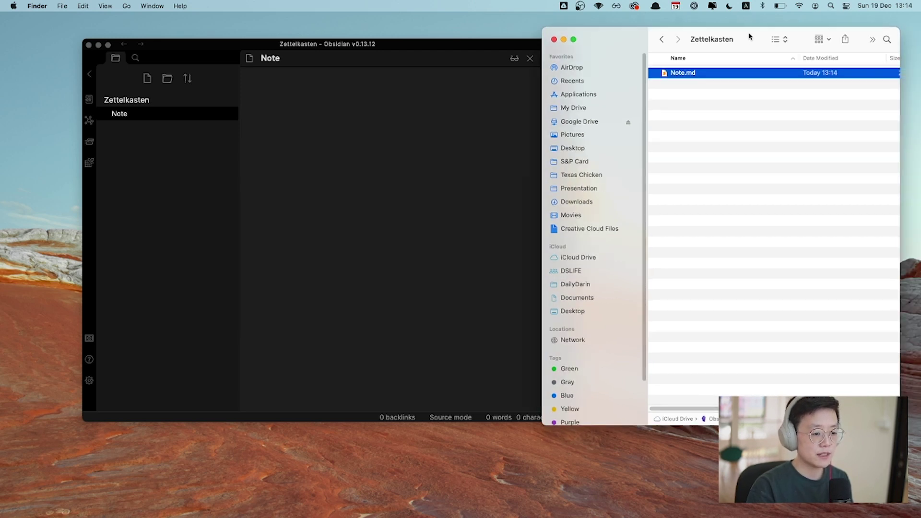
pyautogui.moveTo(900, 27); pyautogui.dragTo(872, 30)
pyautogui.moveTo(641, 41); pyautogui.dragTo(679, 39)
pyautogui.moveTo(478, 46); pyautogui.dragTo(473, 37)
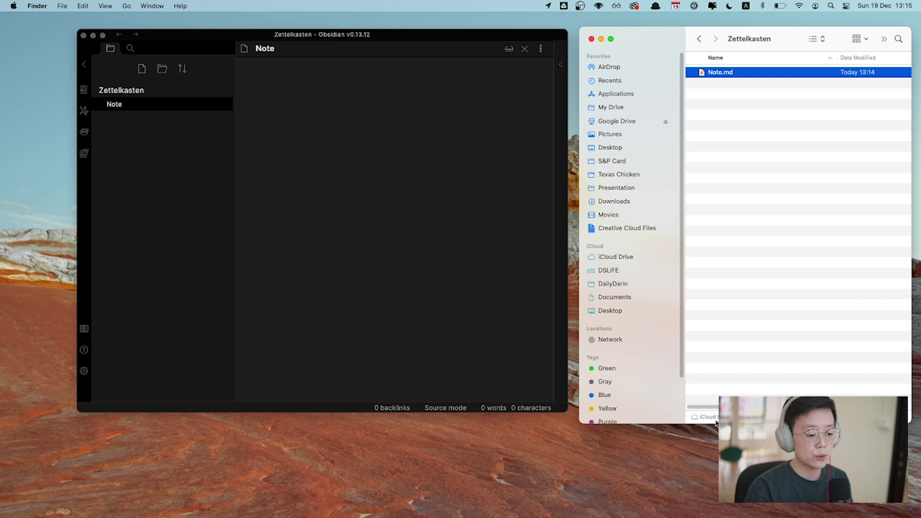
pyautogui.click(518, 366)
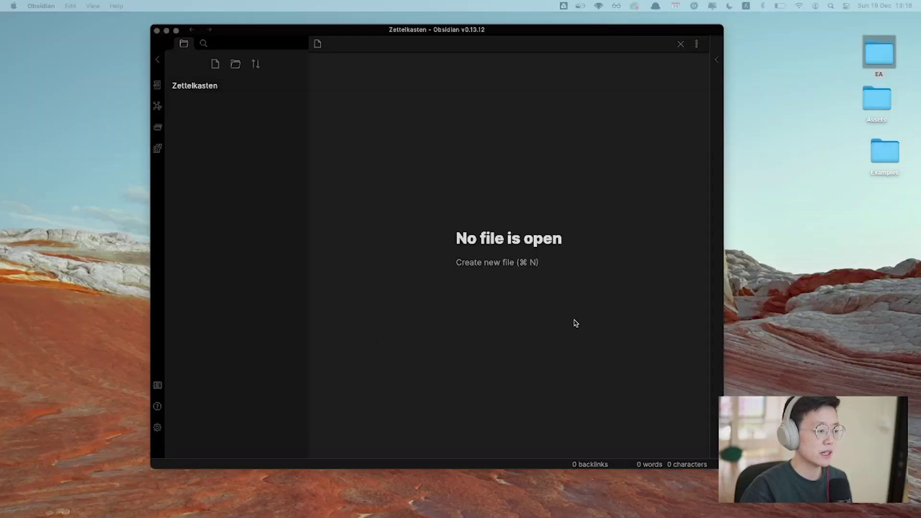
# - Enable the Daily notes core plugin in the settings, review its options, and close the settings
pyautogui.click(158, 428)
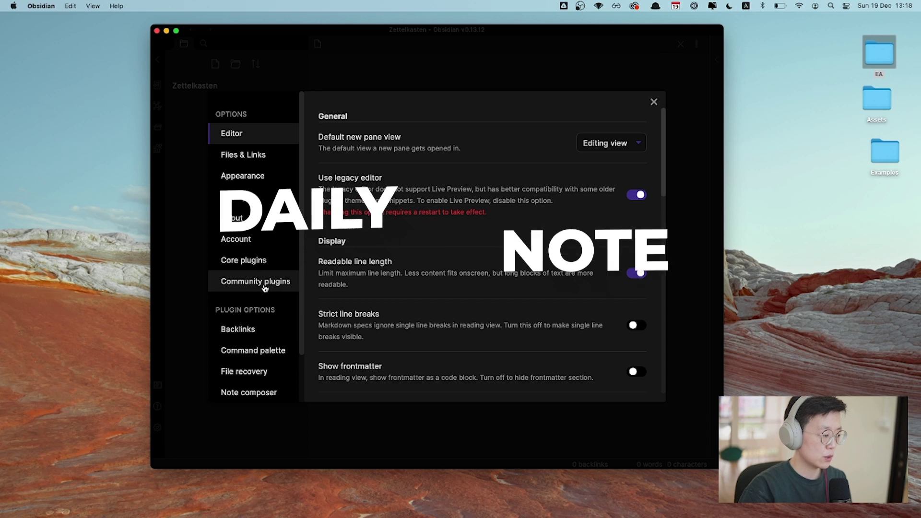
pyautogui.scroll(-2, 253, 264)
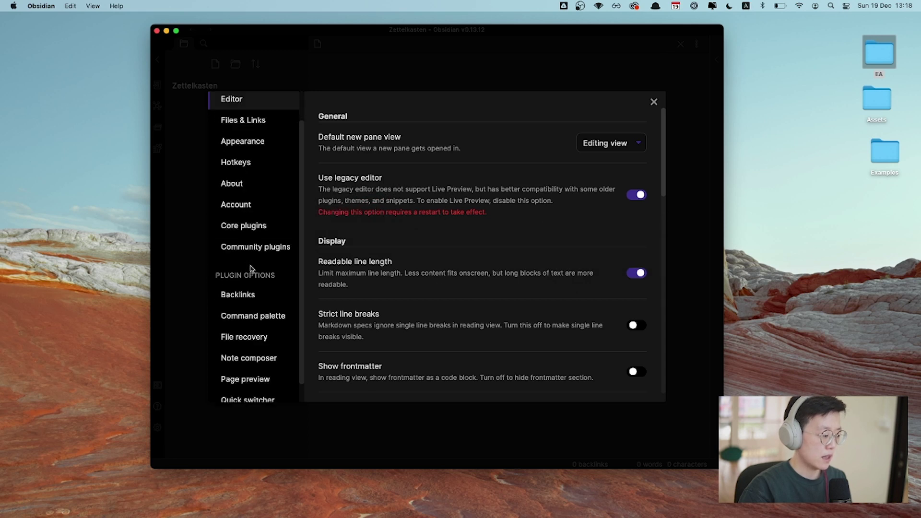
pyautogui.click(258, 230)
pyautogui.scroll(-10, 345, 238)
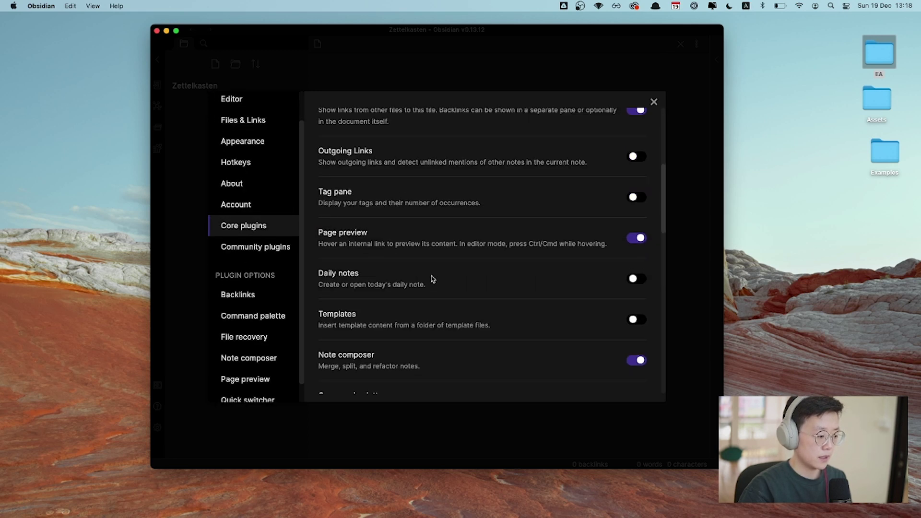
pyautogui.scroll(7, 432, 278)
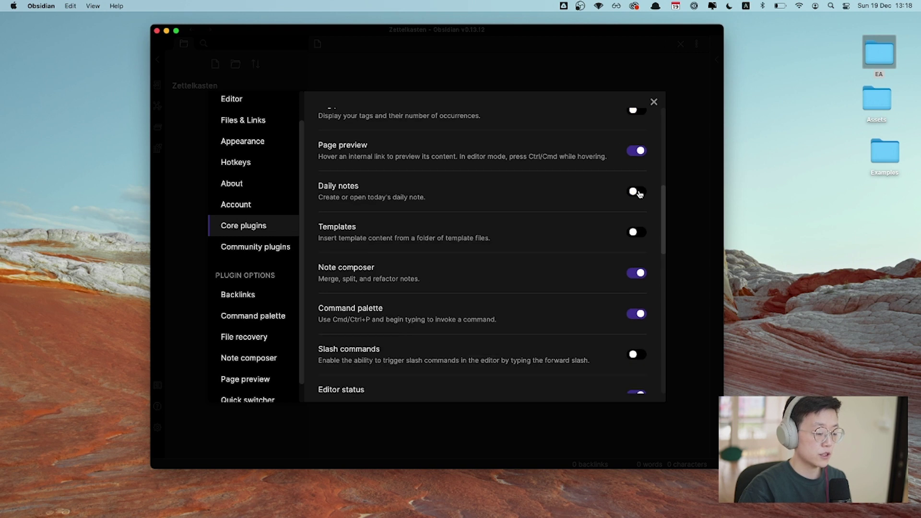
pyautogui.click(639, 194)
pyautogui.scroll(-2, 268, 274)
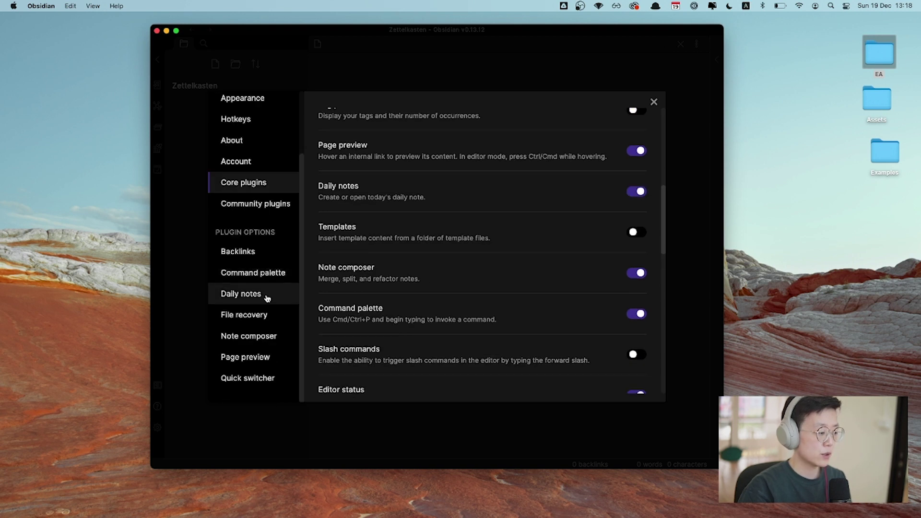
pyautogui.click(241, 293)
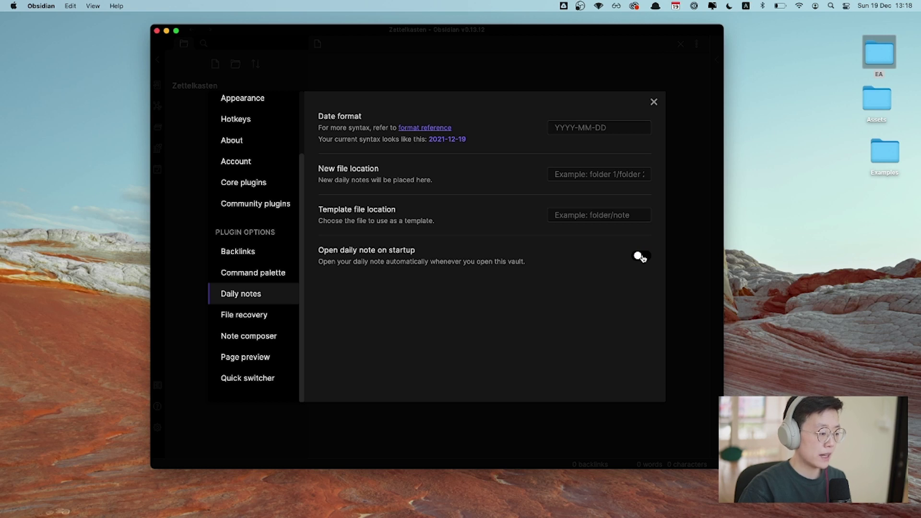
pyautogui.press('Escape')
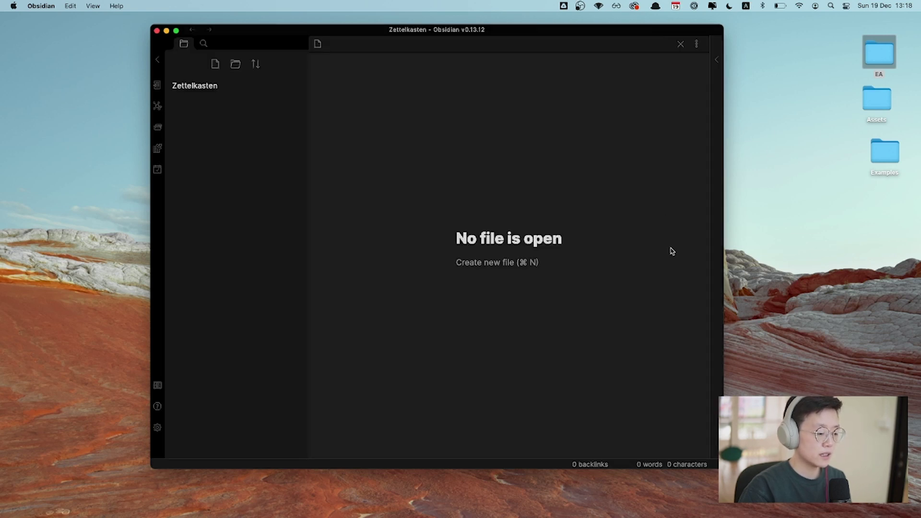
# - Quit Obsidian and launch it again
pyautogui.click(48, 5)
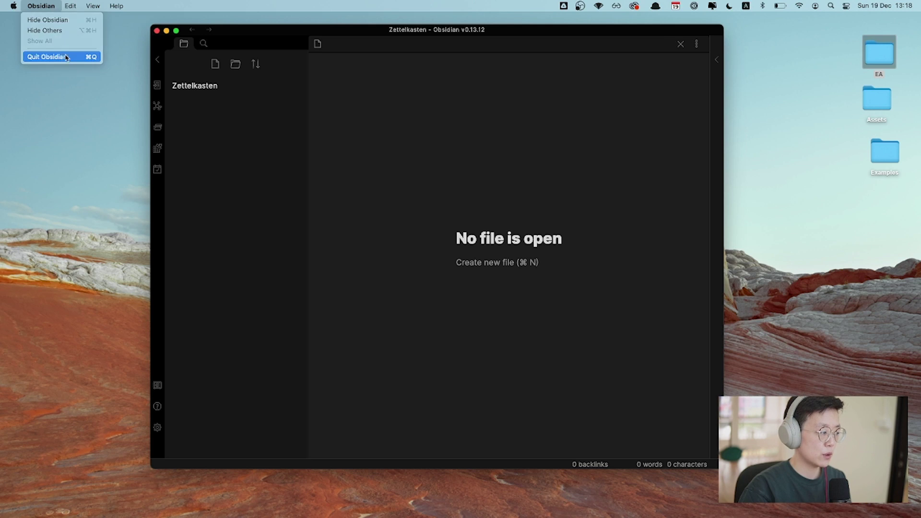
pyautogui.click(51, 56)
pyautogui.click(534, 508)
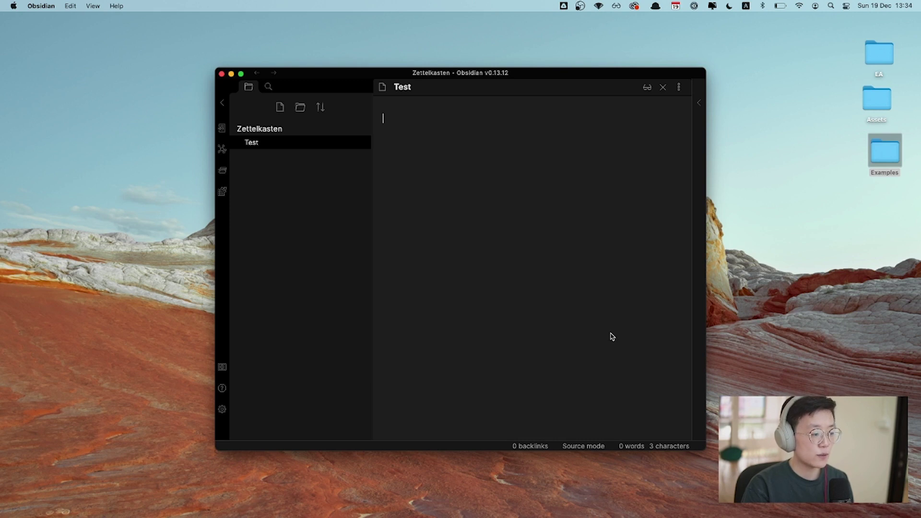
# - Write the Markdown samples ### Heading, **Bold**, *Italic* and [[Link]] on separate lines in the Test note and select the word Heading
pyautogui.write('### Heading **Bold** *Italic* [[Link]]')
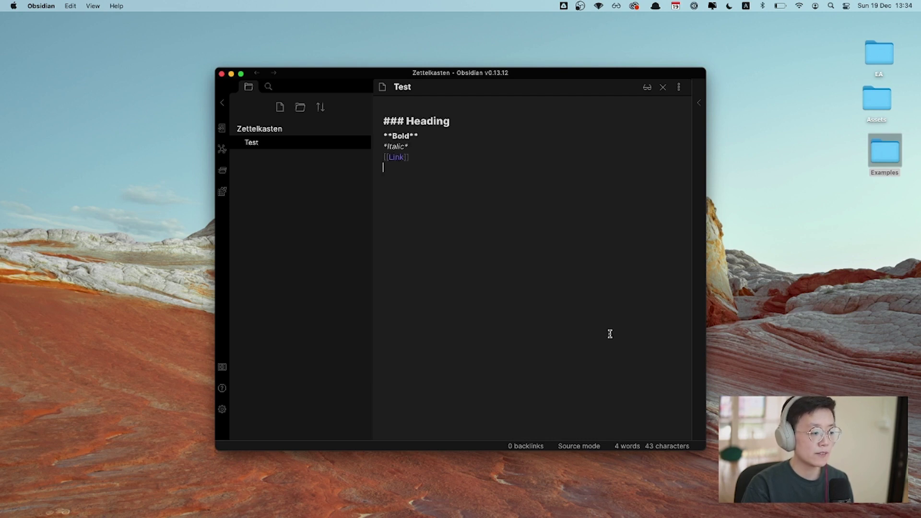
pyautogui.moveTo(406, 121); pyautogui.dragTo(453, 121)
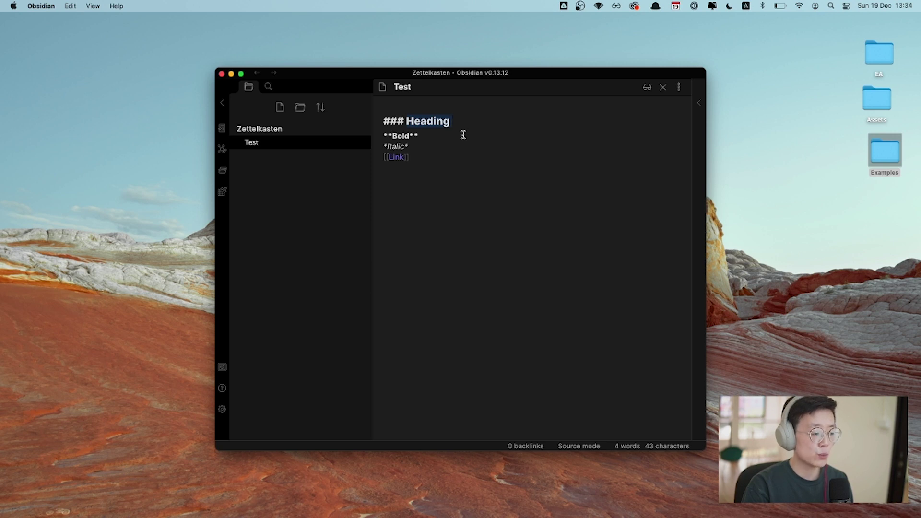
# - Switch the Test note to Live Preview to see the rendered formatting, and return it to Source mode
pyautogui.click(462, 137)
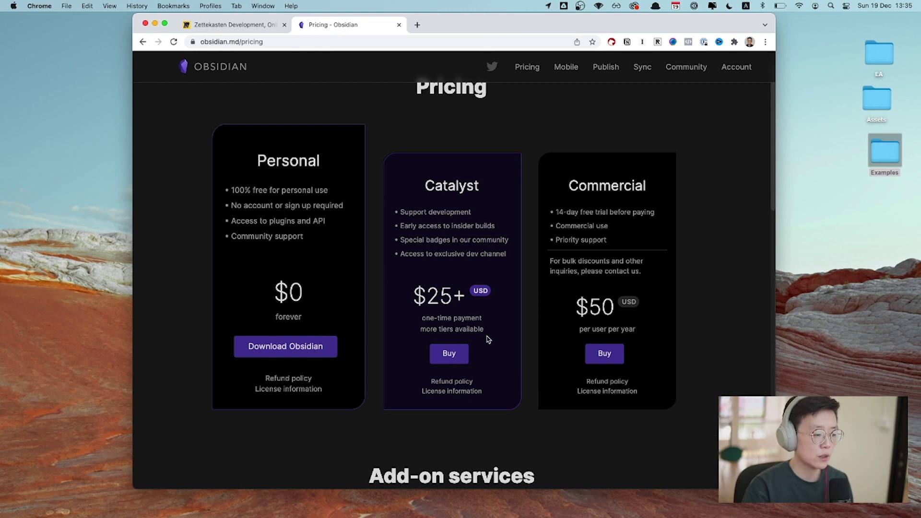
pyautogui.hotkey('ctrl', 'Right')
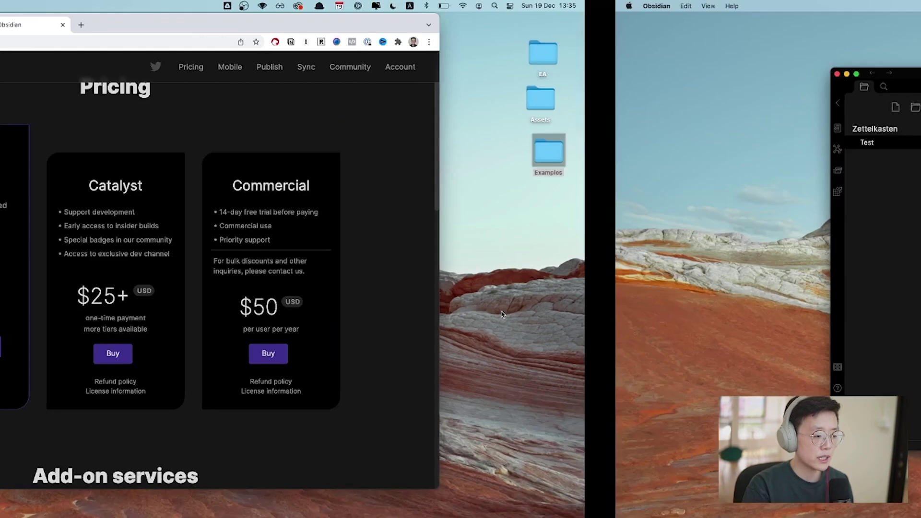
pyautogui.click(678, 87)
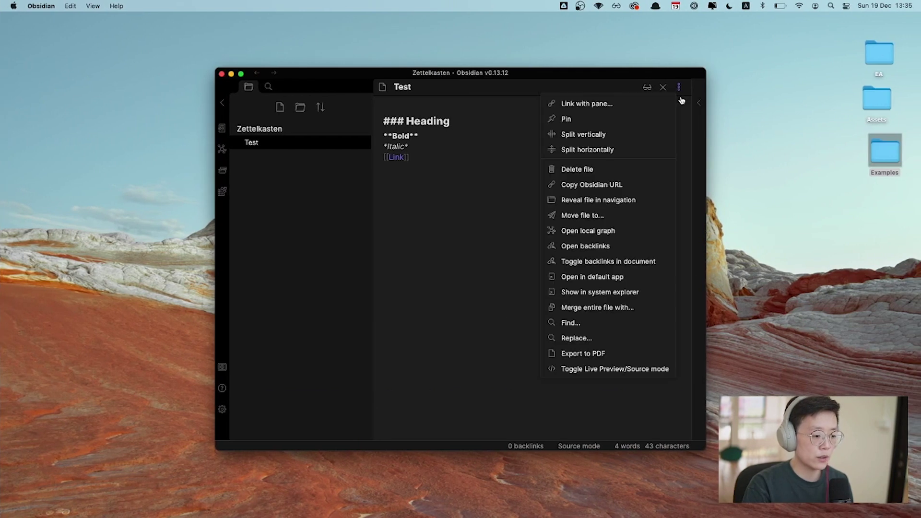
pyautogui.click(626, 369)
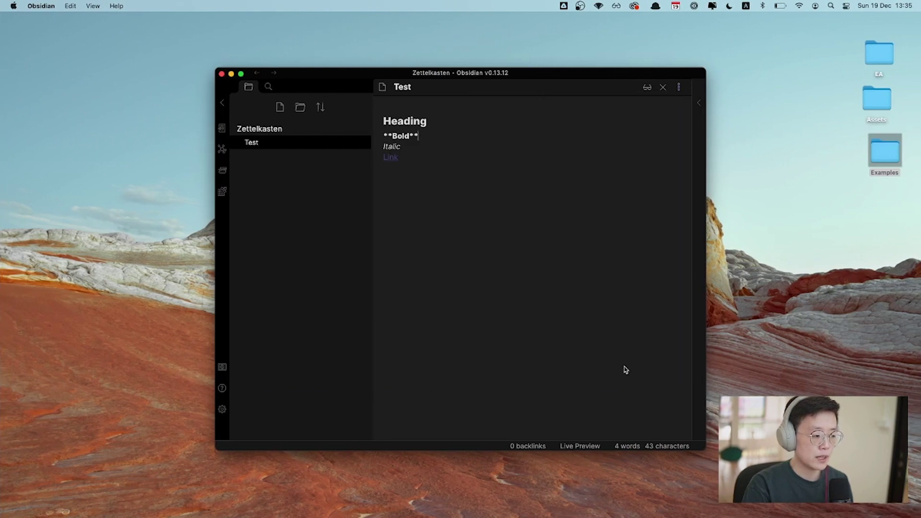
pyautogui.click(624, 360)
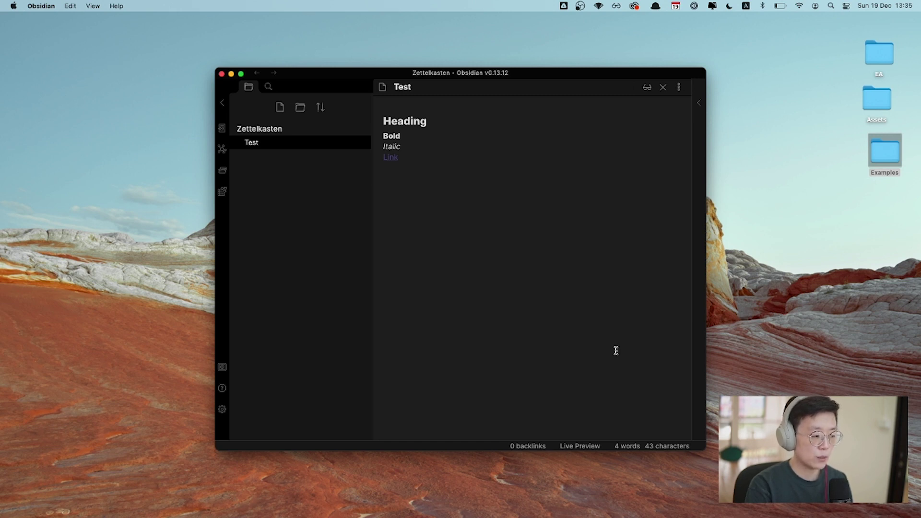
pyautogui.press('super+e')
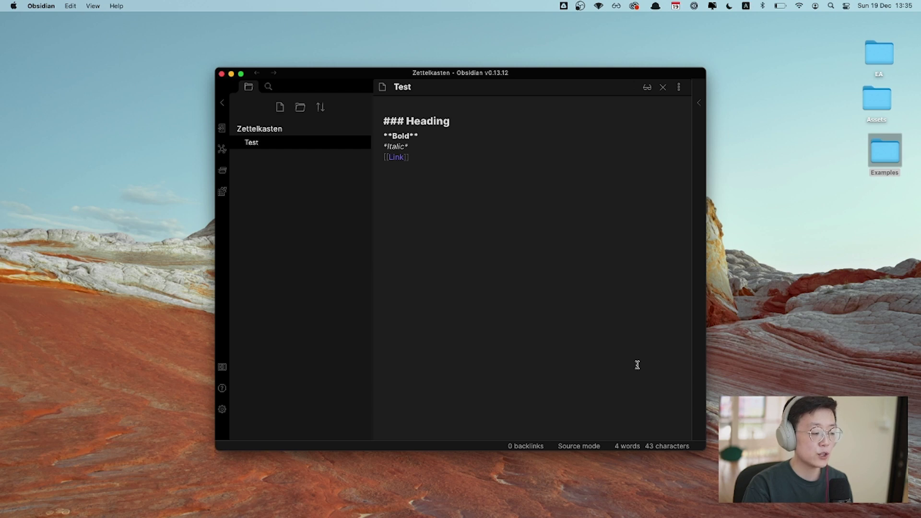
# - Apply the installed Red Graphite theme and switch the Test note to Live Preview
pyautogui.click(222, 409)
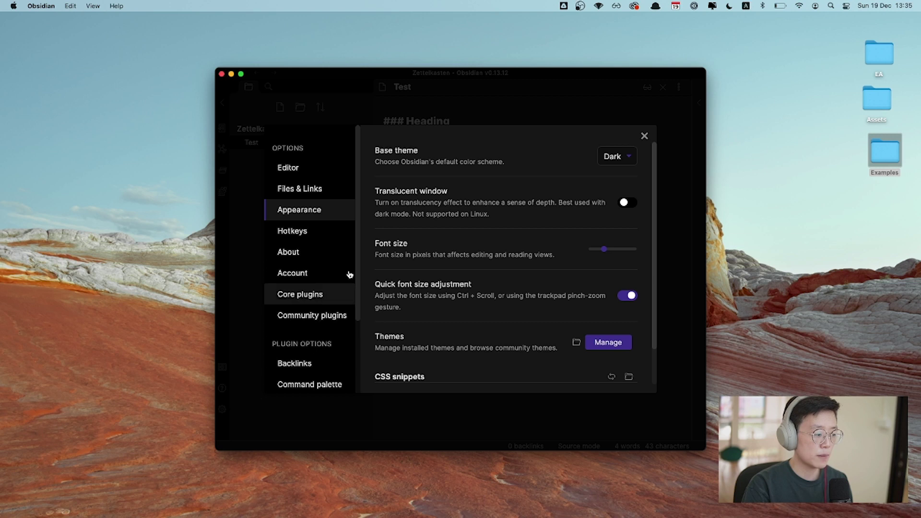
pyautogui.click(615, 341)
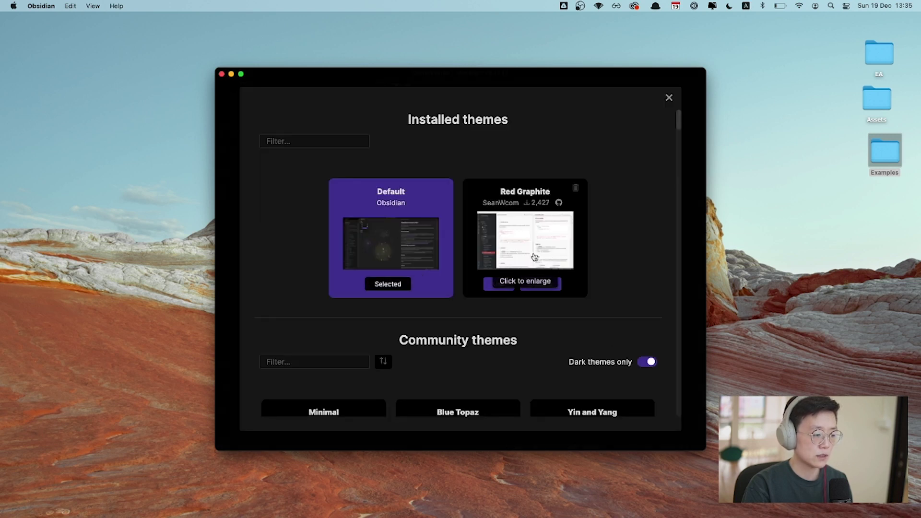
pyautogui.click(505, 290)
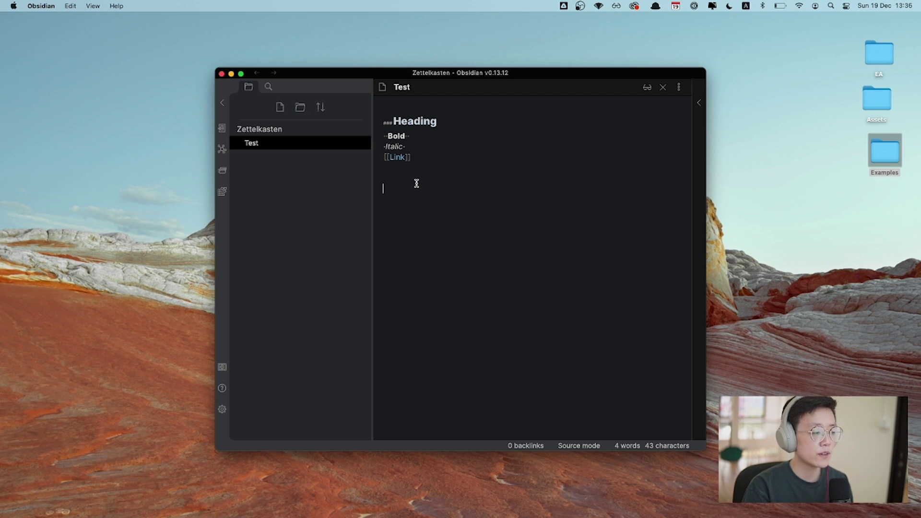
pyautogui.click(679, 87)
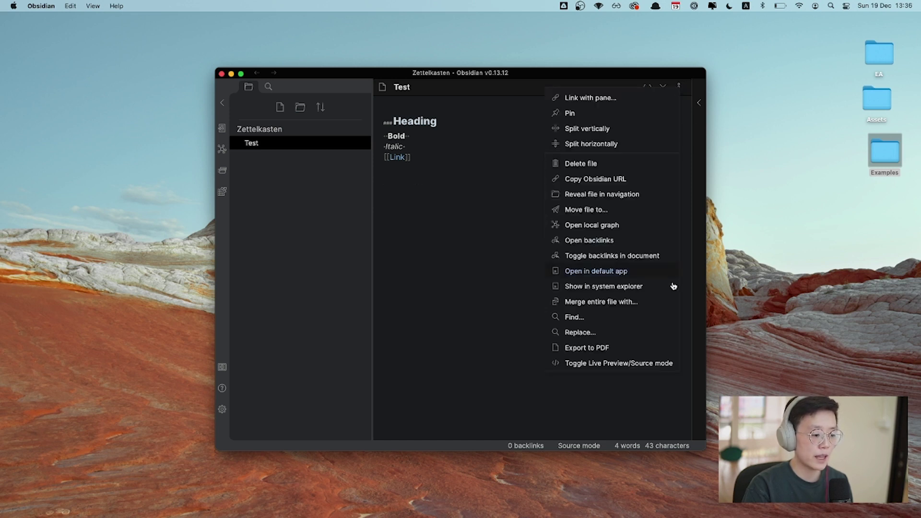
pyautogui.click(653, 361)
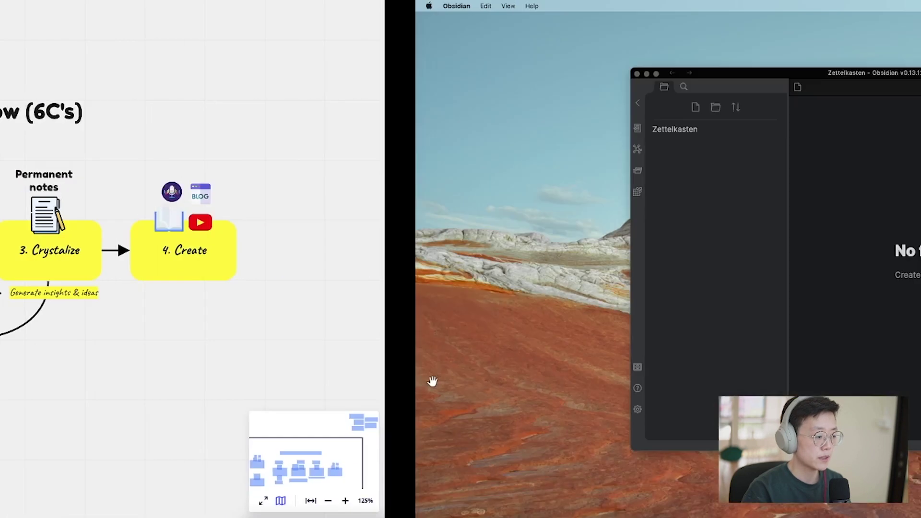
# - Create four folders in the Zettelkasten vault named 0. 🎯Hub, 1. 📥Permanent, 2. 📝Literature and 3. 📄Fleeting
pyautogui.click(300, 107)
pyautogui.write('0. 🎯Hub')
pyautogui.click(300, 107)
pyautogui.write('1. 📥Permanent')
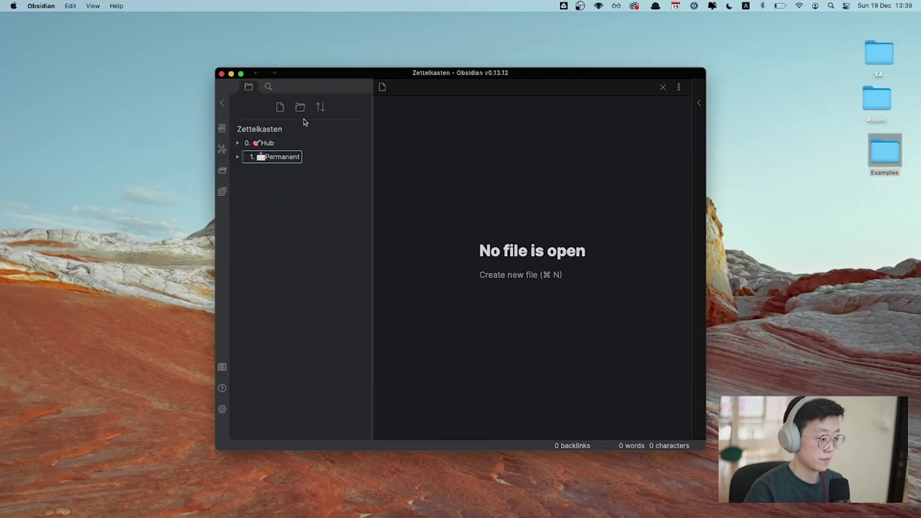
pyautogui.click(301, 107)
pyautogui.write('2. 📝Literature')
pyautogui.click(301, 107)
pyautogui.write('3. 📄Fleeting')
# - Create a fifth vault folder named 4. 🎬Production, inserting the clapperboard emoji before the word
pyautogui.click(300, 107)
pyautogui.write('4.')
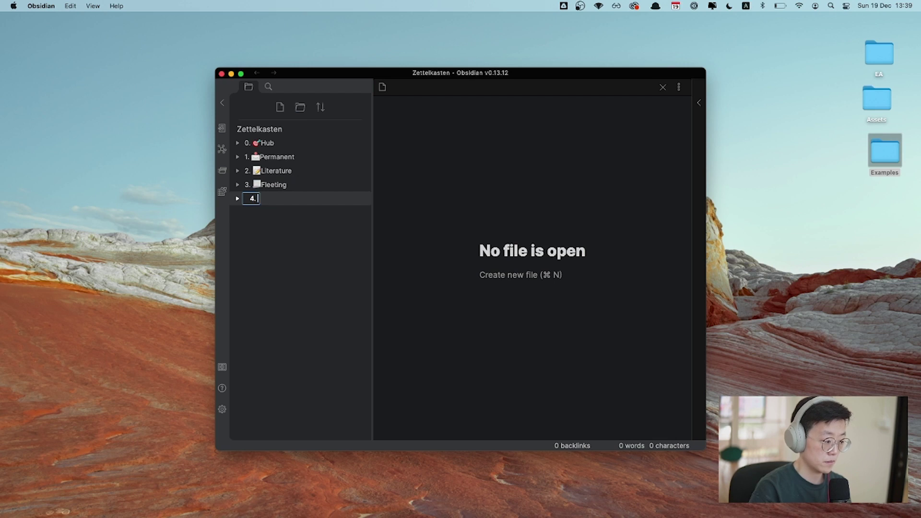
pyautogui.press('ctrl+super+space')
pyautogui.click(274, 264)
pyautogui.write('Production')
pyautogui.press('Return')
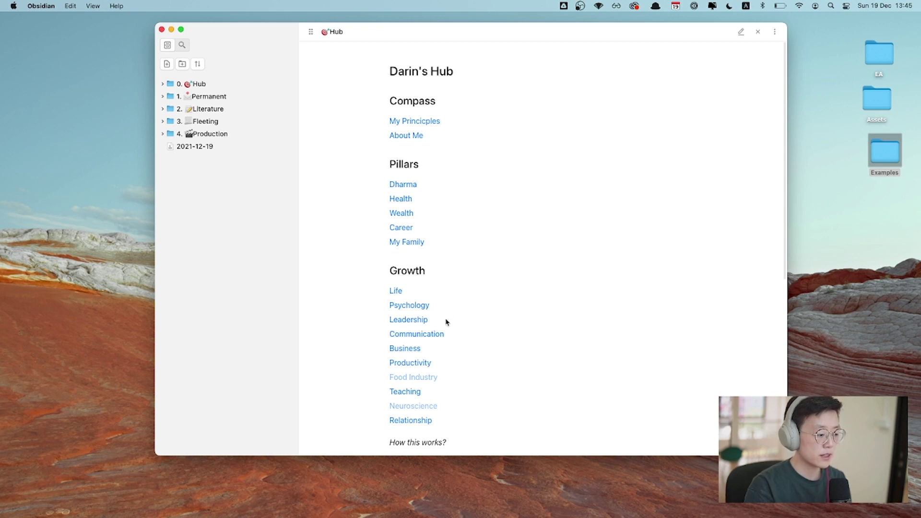
# - Follow the Leadership link in the Hub note to view its topic list, and return to the Hub
pyautogui.moveTo(419, 321)
pyautogui.click(419, 320)
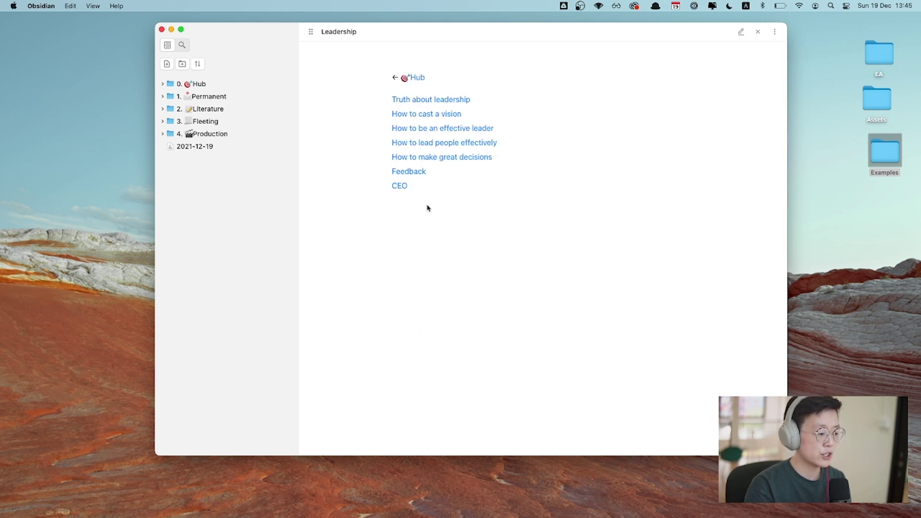
pyautogui.click(422, 79)
pyautogui.moveTo(425, 322)
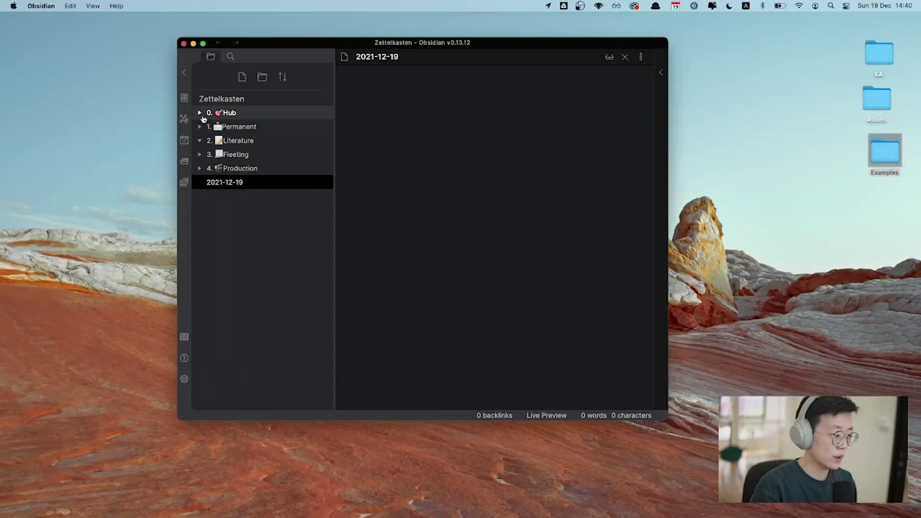
# - Open the Hub note from the 0. Hub folder and collapse the folder again
pyautogui.click(203, 118)
pyautogui.click(251, 126)
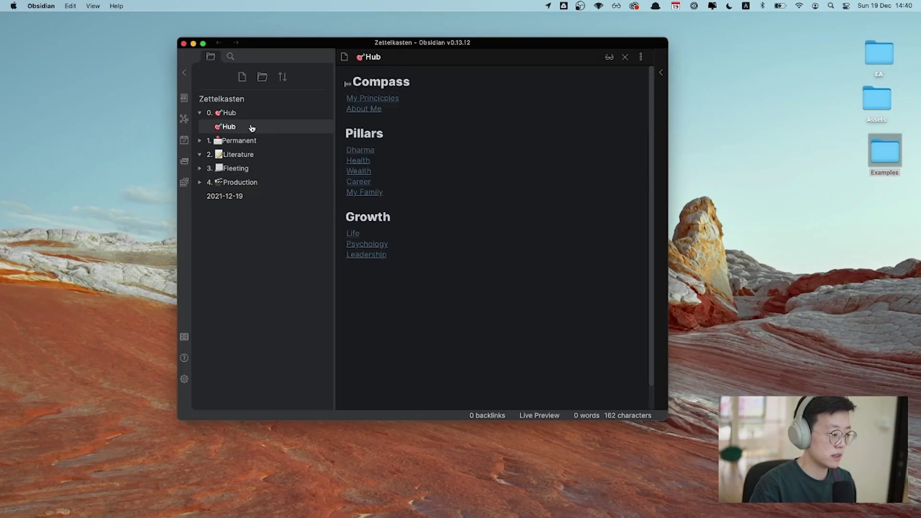
pyautogui.click(201, 117)
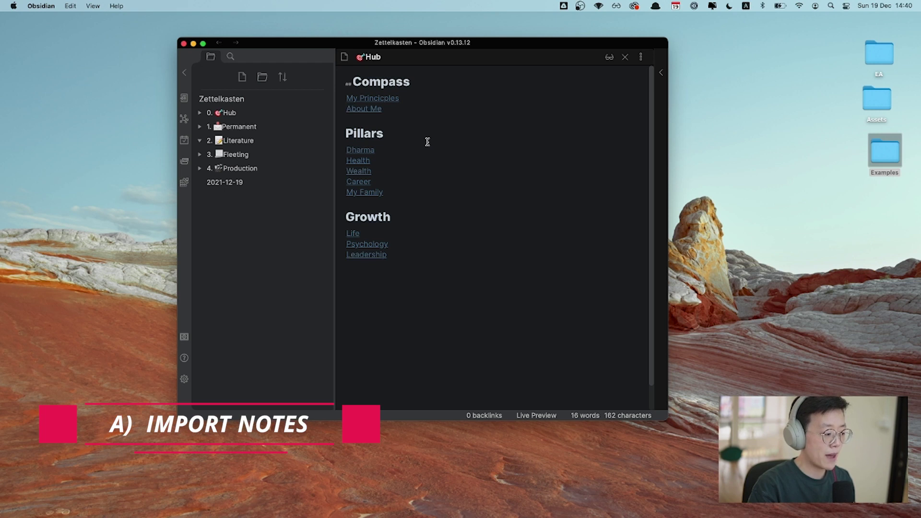
# - Switch to Bear, narrow its tag sidebar and widen the window
pyautogui.hotkey('ctrl', 'Left')
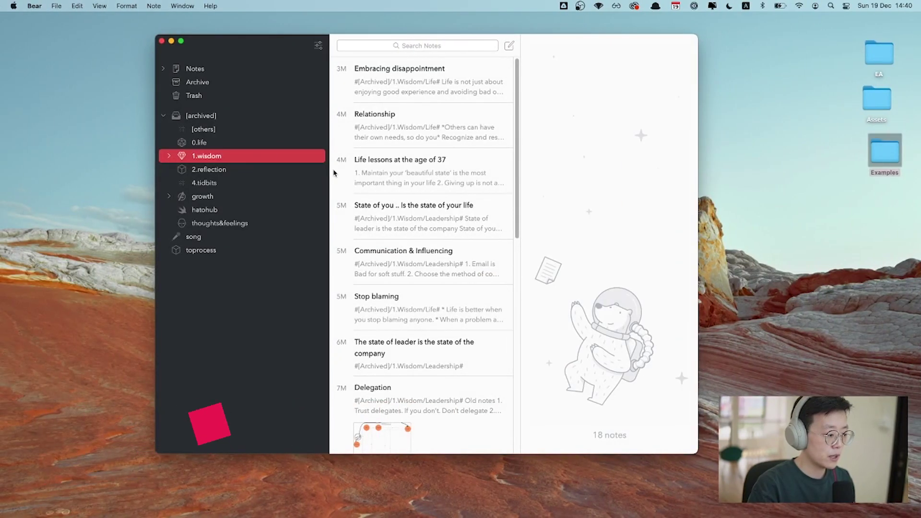
pyautogui.moveTo(329, 171); pyautogui.dragTo(287, 171)
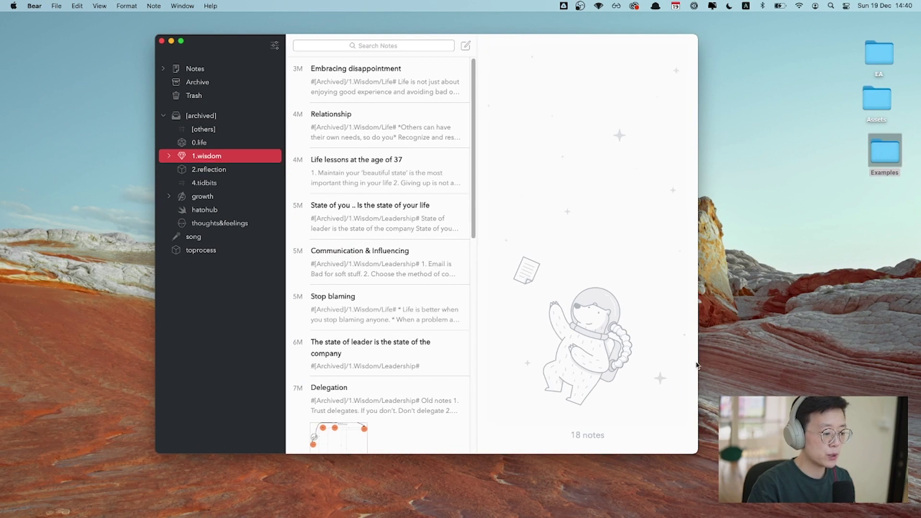
pyautogui.moveTo(702, 446); pyautogui.dragTo(753, 447)
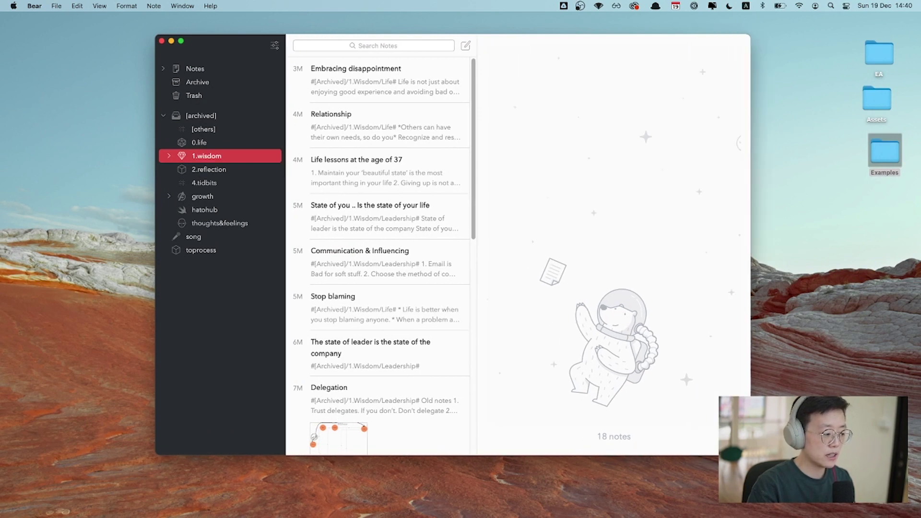
# - Browse the archived Bear notes under the tags 0.life, 1.wisdom, 2.reflection and 4.tidbits, ending on 1.wisdom
pyautogui.click(242, 144)
pyautogui.click(241, 155)
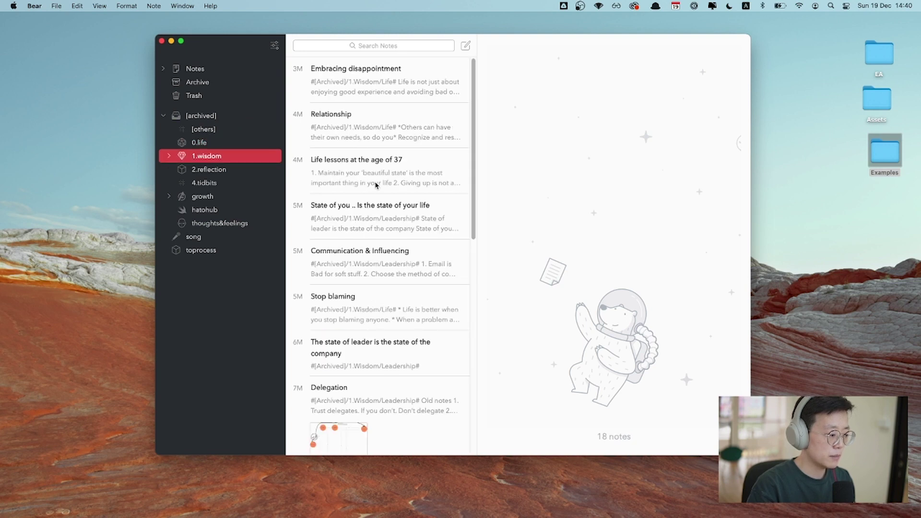
pyautogui.click(259, 170)
pyautogui.click(244, 183)
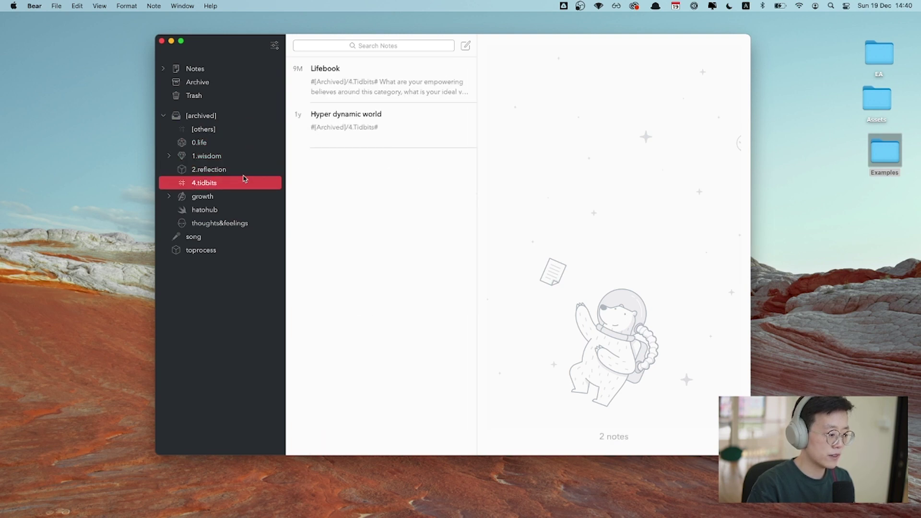
pyautogui.click(245, 155)
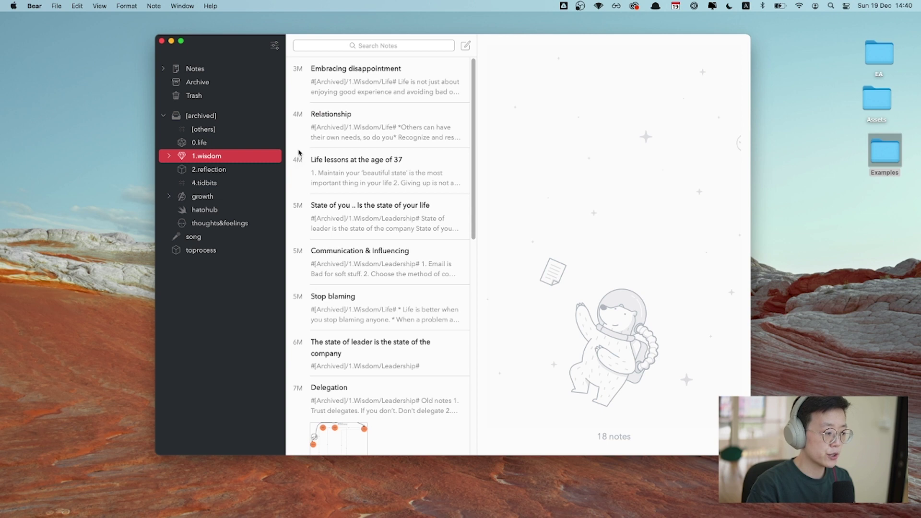
# - Switch to Obsidian and look through the Connect literature note, from its metadata and summary to the imported book highlights
pyautogui.hotkey('ctrl', 'Right')
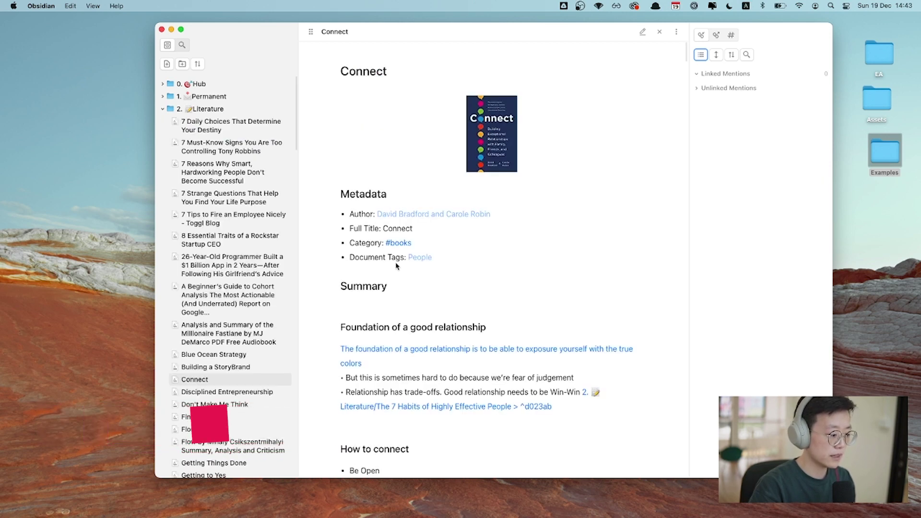
pyautogui.scroll(-2, 401, 249)
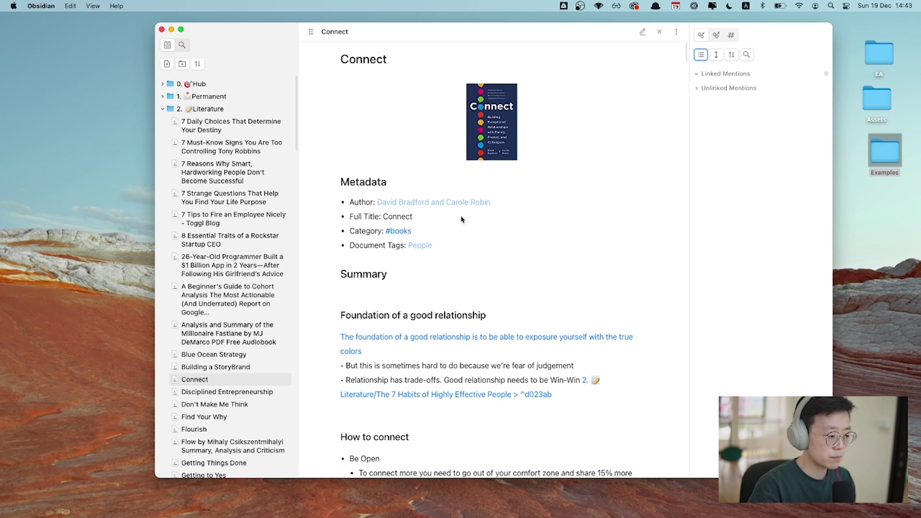
pyautogui.scroll(-1, 462, 220)
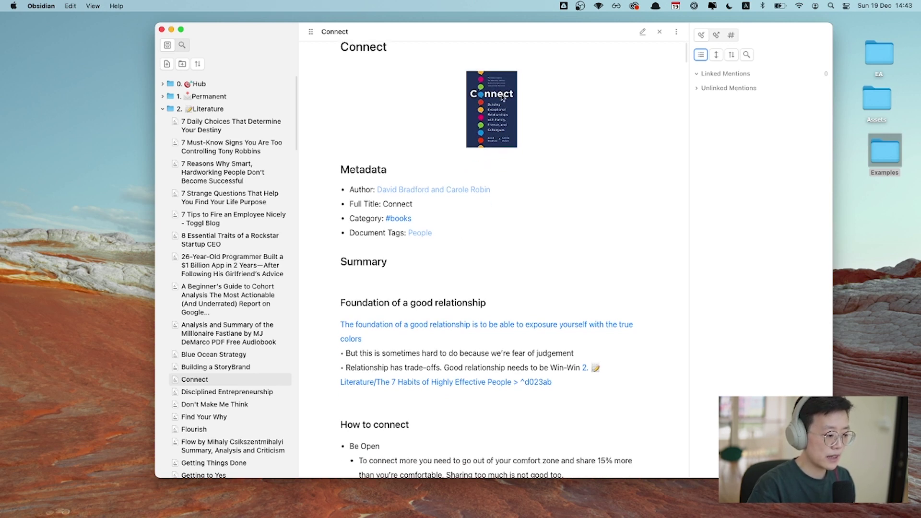
pyautogui.scroll(-10, 495, 132)
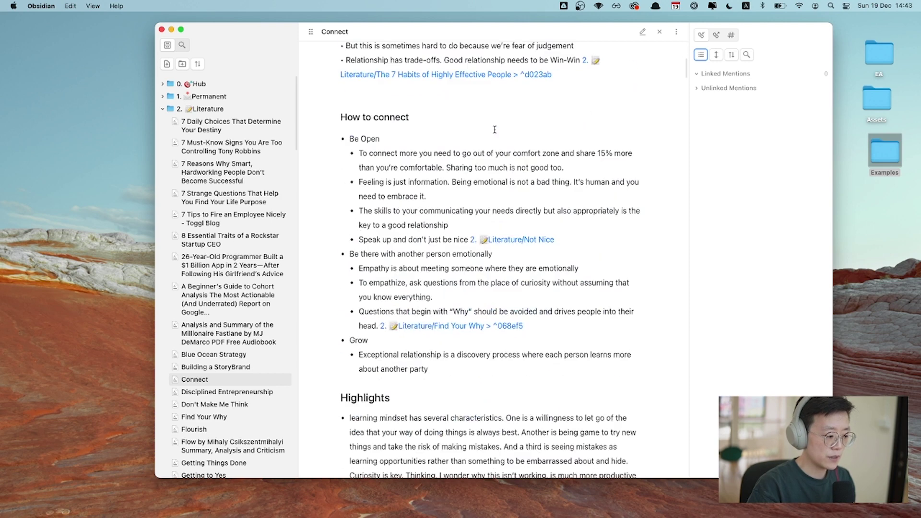
pyautogui.scroll(-20, 477, 221)
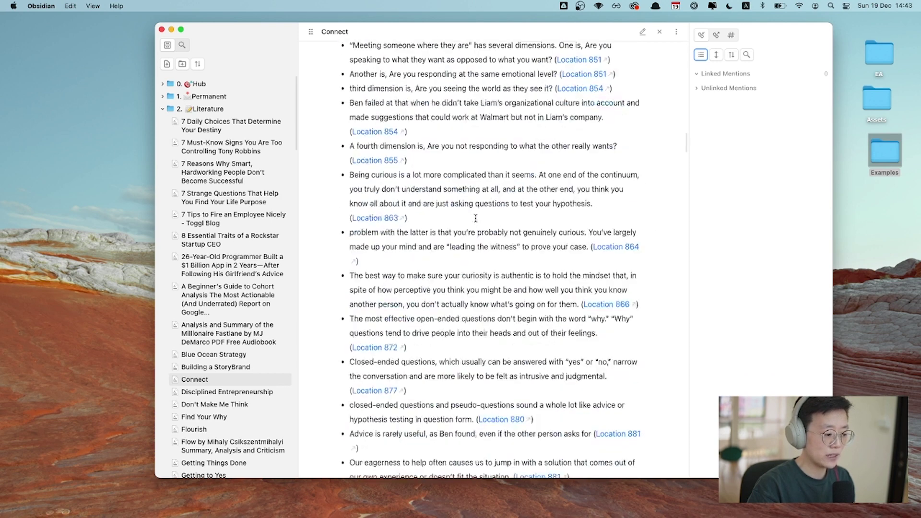
pyautogui.scroll(20, 477, 224)
pyautogui.scroll(-2, 477, 226)
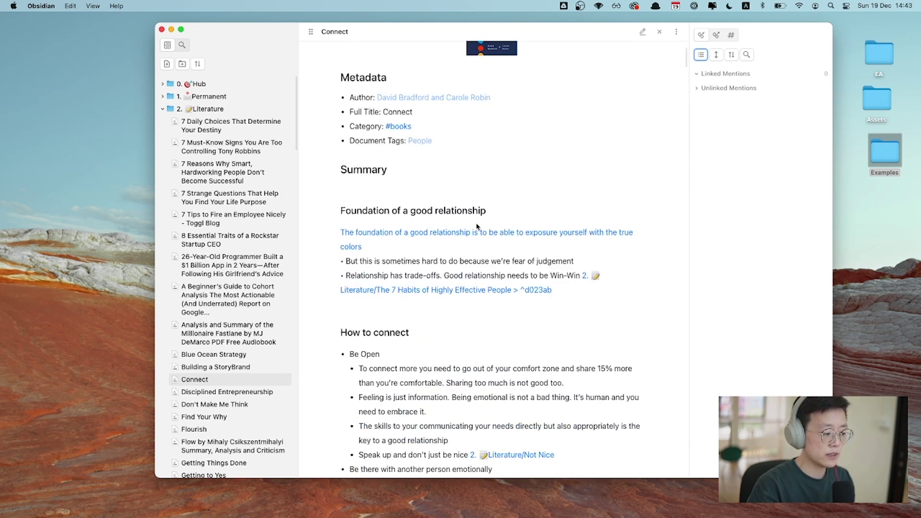
pyautogui.scroll(2, 477, 226)
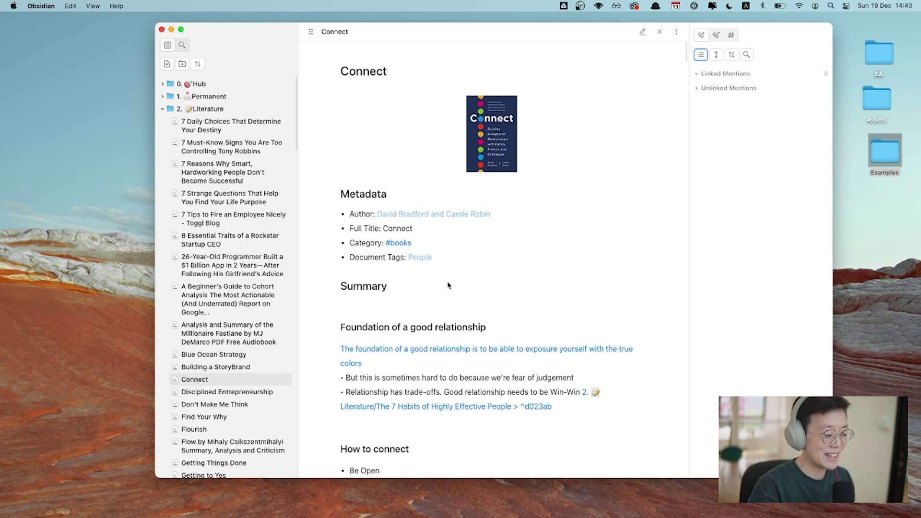
# - Examine the Summary part of the Connect note, including the Foundation of a good relationship and How to connect sections
pyautogui.scroll(-1, 403, 291)
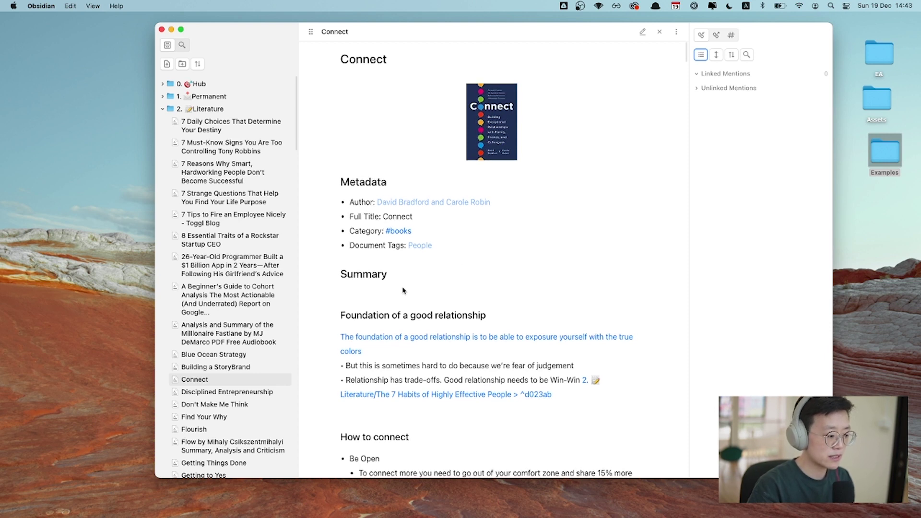
pyautogui.scroll(-5, 403, 290)
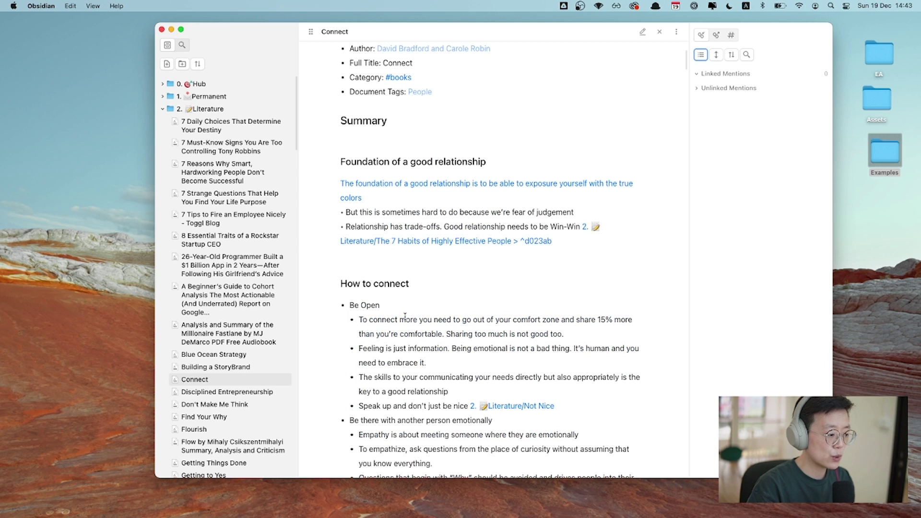
pyautogui.scroll(-5, 404, 317)
pyautogui.scroll(2, 404, 319)
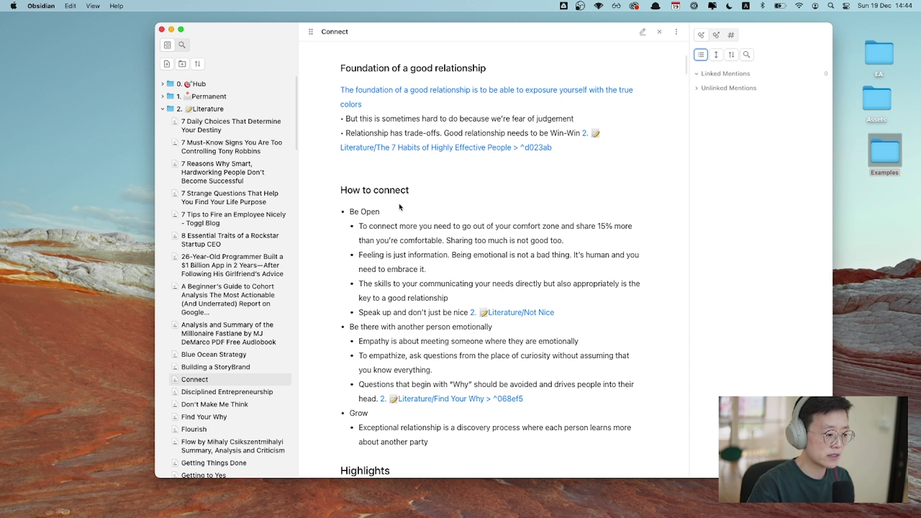
pyautogui.scroll(4, 427, 174)
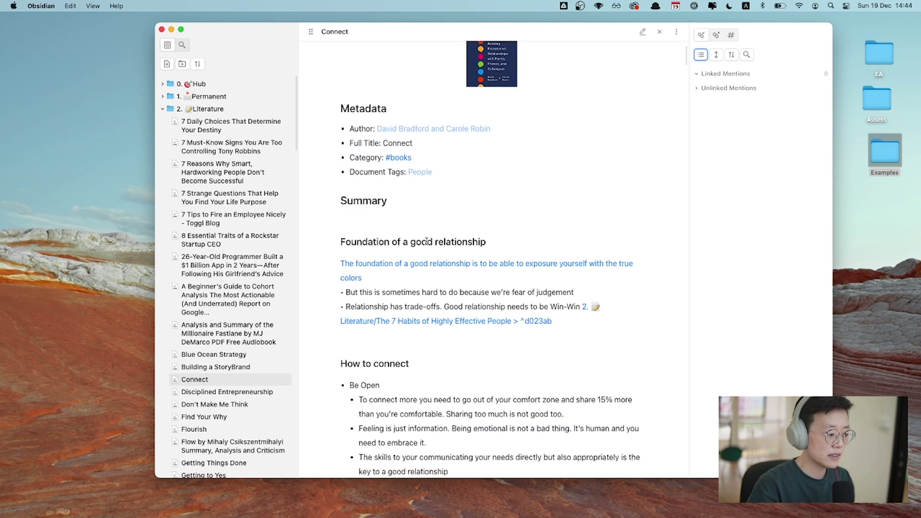
# - Examine the Connect note's point about relationship trade-offs and Win-Win, with its reference to The 7 Habits of Highly Effective People
pyautogui.scroll(-1, 427, 242)
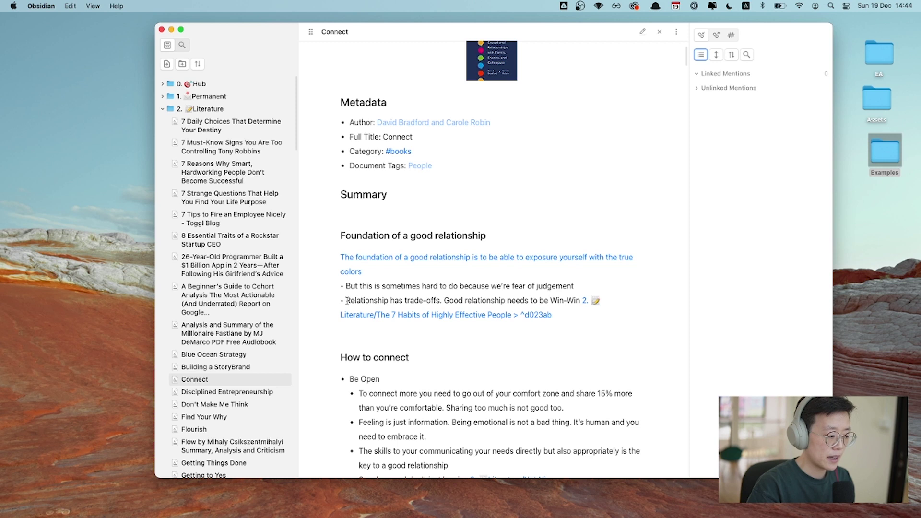
pyautogui.moveTo(345, 301); pyautogui.dragTo(419, 301)
pyautogui.click(446, 301)
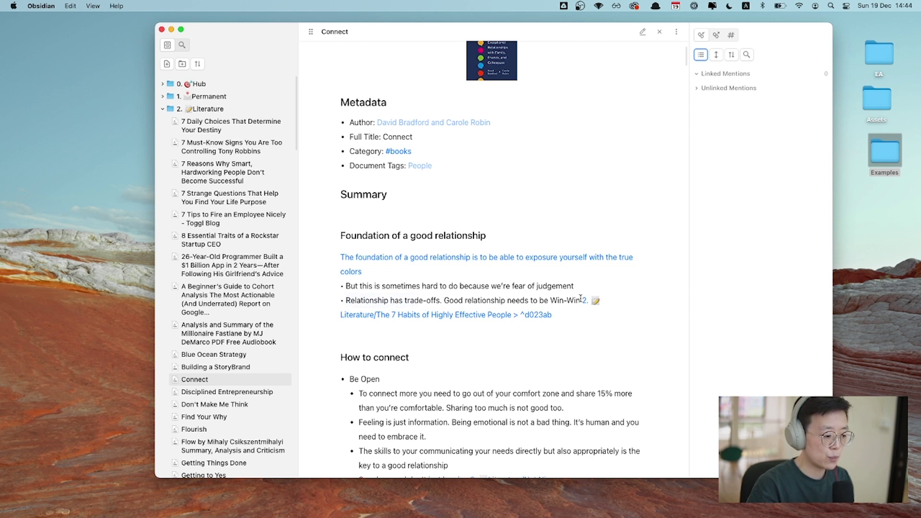
pyautogui.moveTo(588, 304)
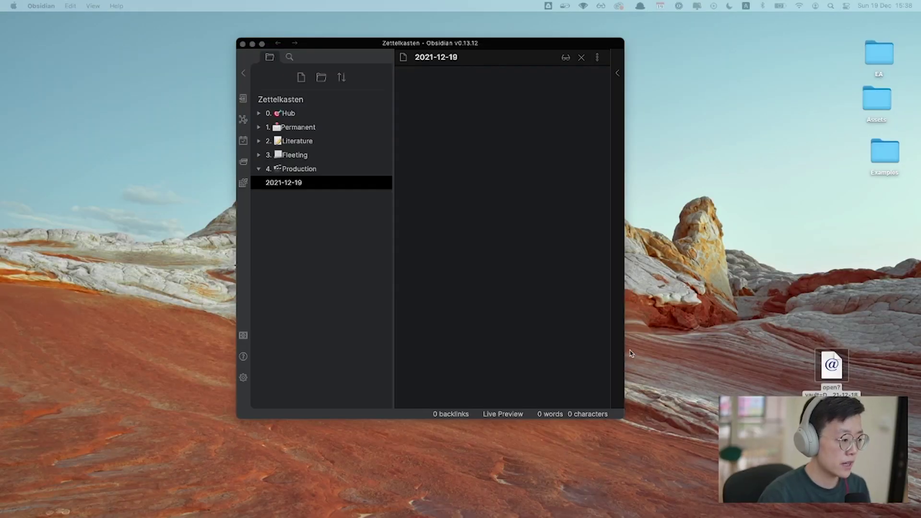
# - Write three bullets in the 2021-12-19 note: feeling good this morning, gratitude for the peaceful house and yummy food, and starting EP.2 of the YT video
pyautogui.click(557, 300)
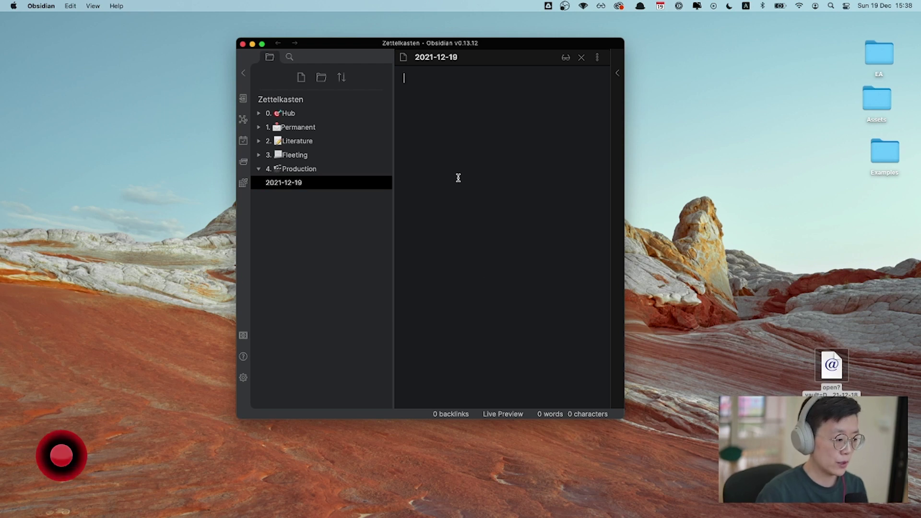
pyautogui.write("- I felt pretty good this morning.. - I'm really grateful that I have my peaceful house and yummy food from P'Noi - Today I really need to get started with EP.2 of my YT video..")
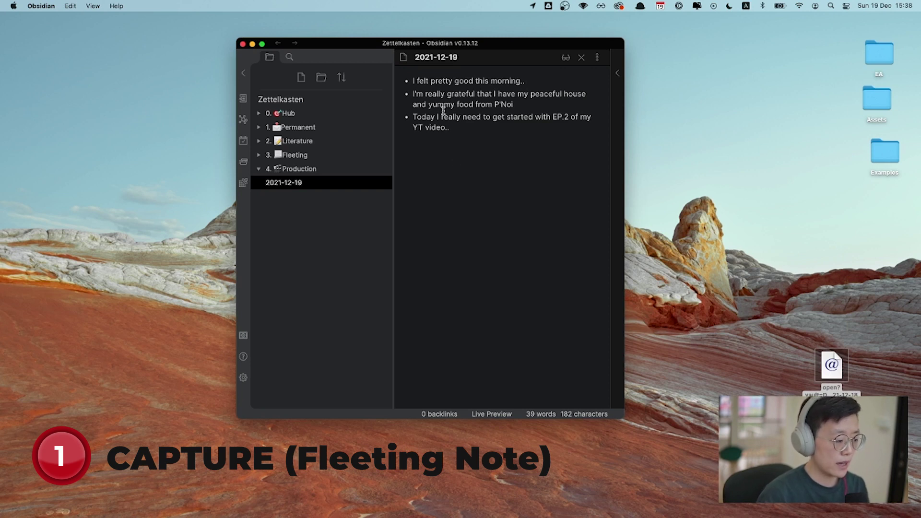
pyautogui.click(446, 144)
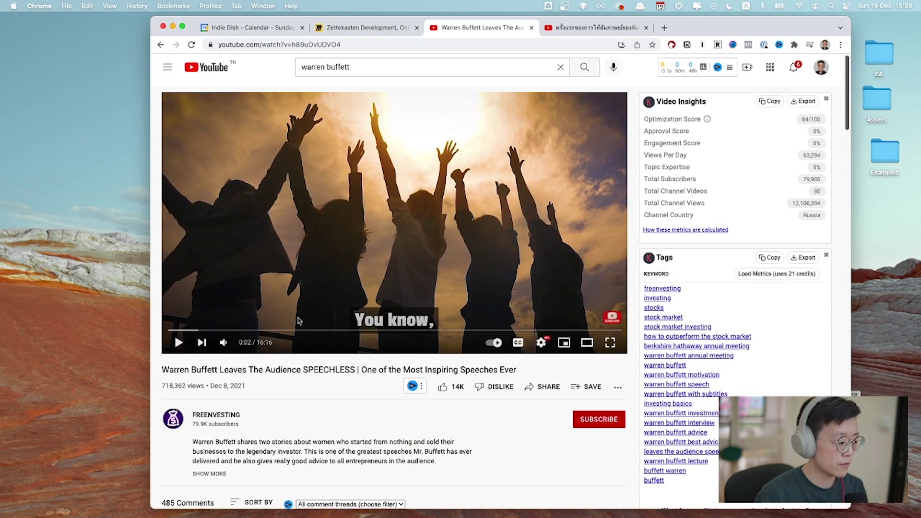
# - Skip the YouTube video ahead to about 2:44 and copy the title part "Warren Buffett Leaves The Audience SPEECHLESS"
pyautogui.click(245, 331)
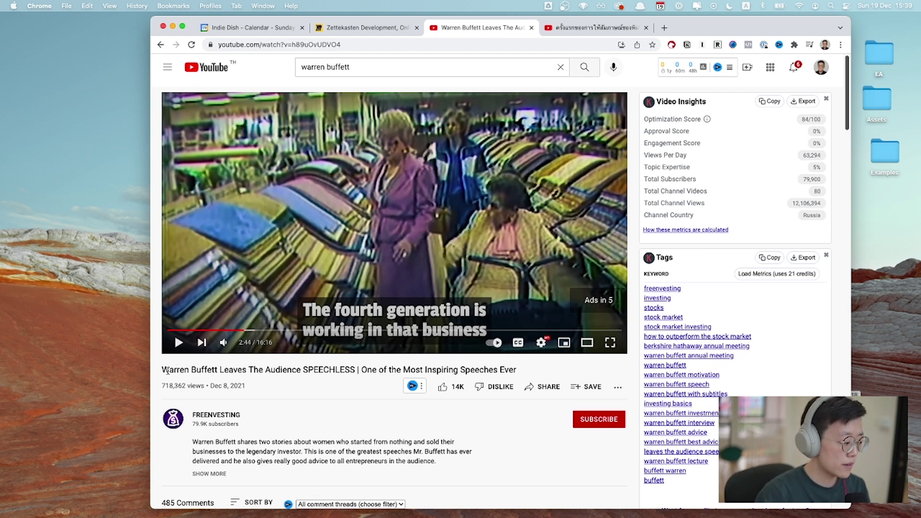
pyautogui.moveTo(162, 369); pyautogui.dragTo(527, 373)
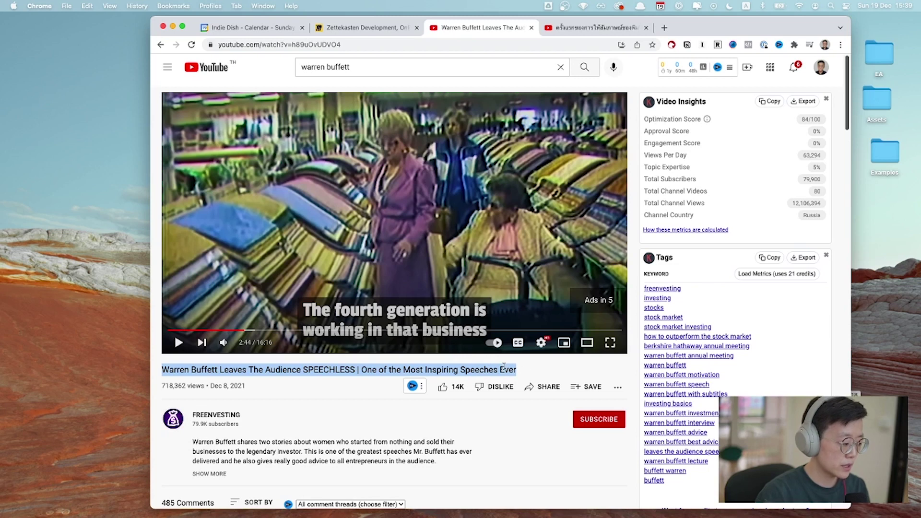
pyautogui.click(365, 369)
pyautogui.moveTo(356, 370); pyautogui.dragTo(162, 370)
# - Switch to Obsidian and add an internal link named "Warren Buffett Leaves The Audience SPEECHLESS" below the bullets, without the pasted heading mark
pyautogui.hotkey('ctrl', 'Left')
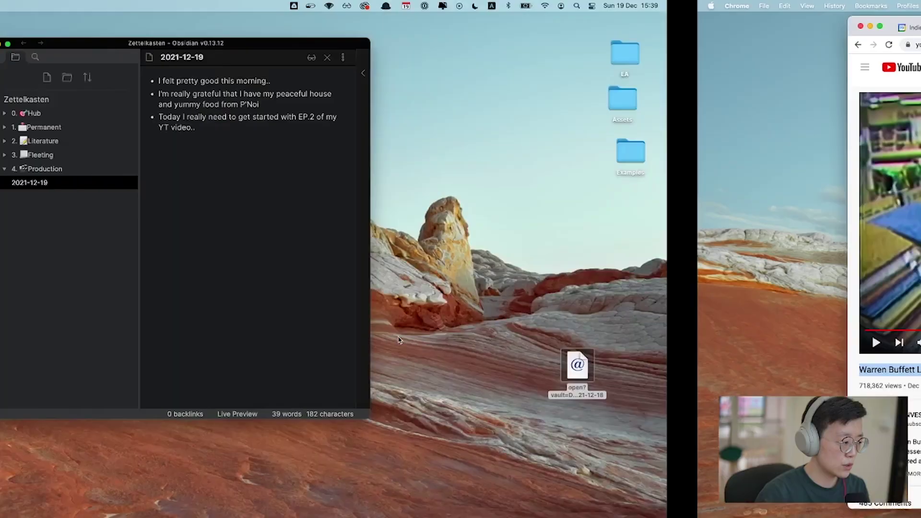
pyautogui.click(488, 147)
pyautogui.write('[[')
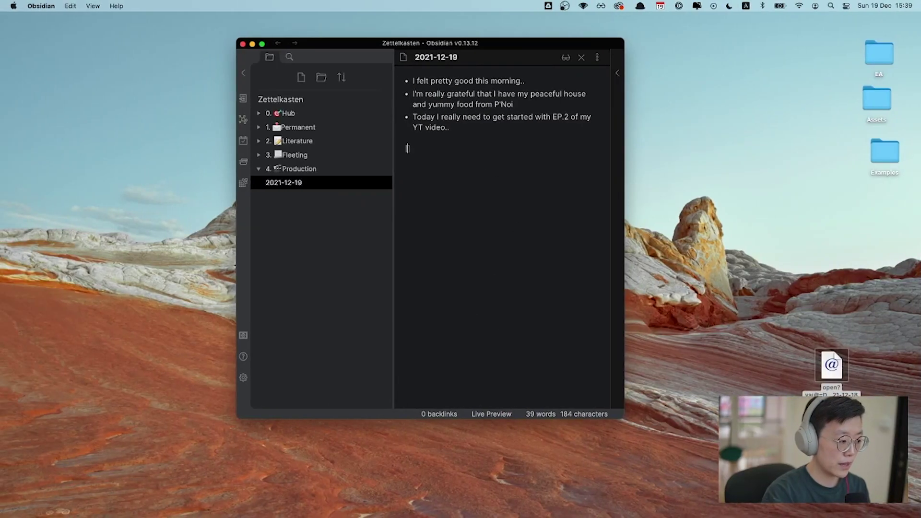
pyautogui.write('# Warren Buffett Leaves The Audience SPEECHLESS')
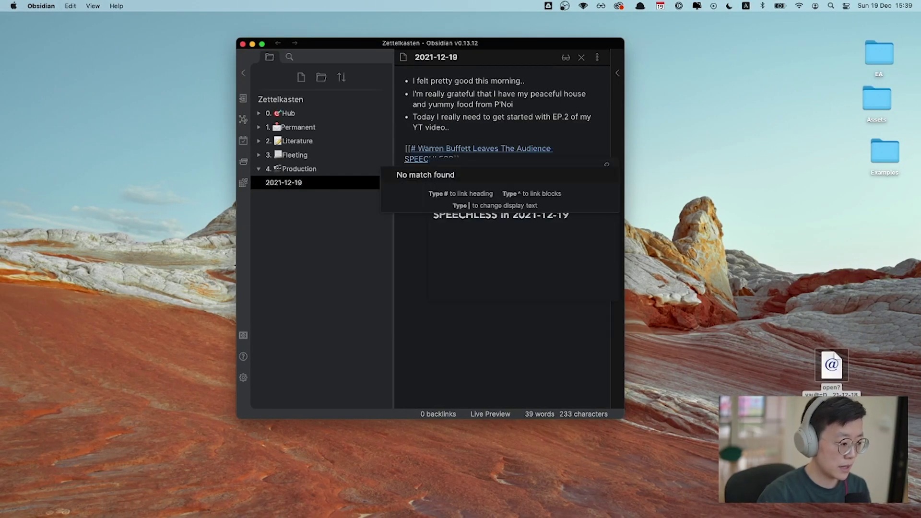
pyautogui.click(420, 144)
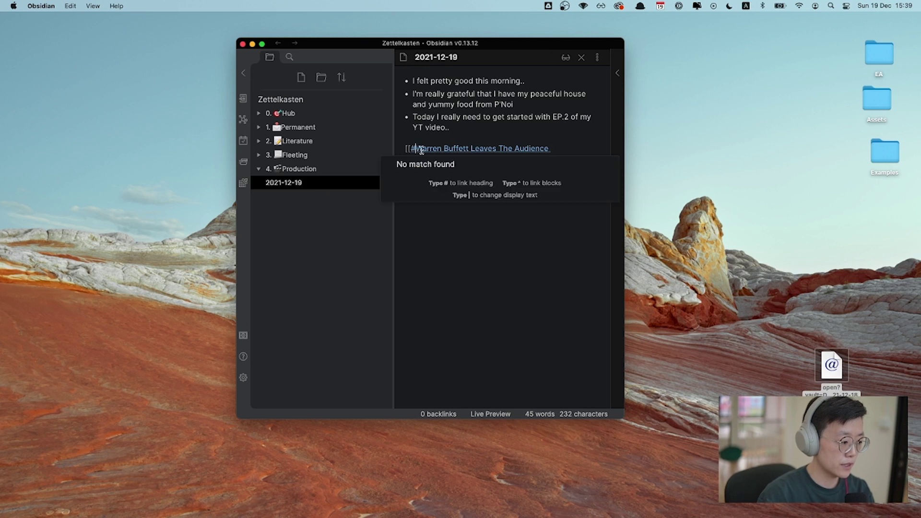
pyautogui.press('BackSpace')
pyautogui.press('BackSpace')
pyautogui.press('Escape')
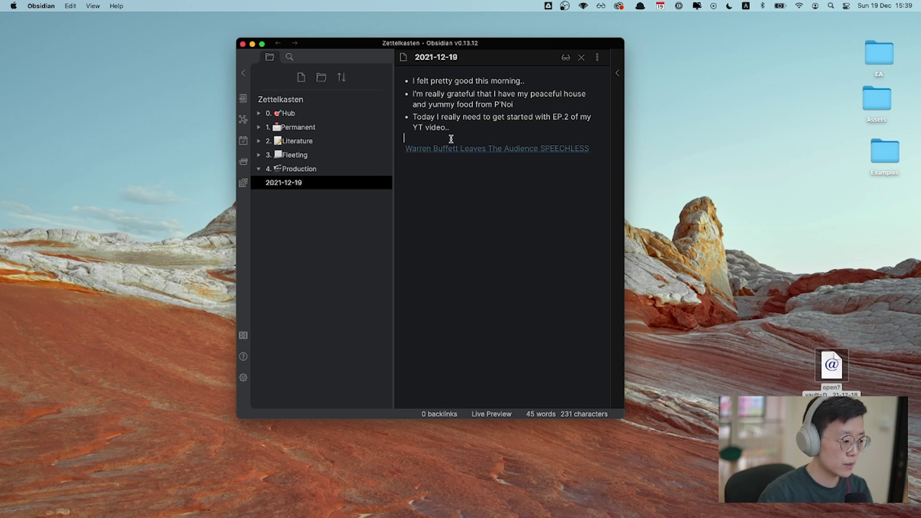
# - Open the linked Warren Buffett note and switch it from reading view to editing
pyautogui.click(517, 149)
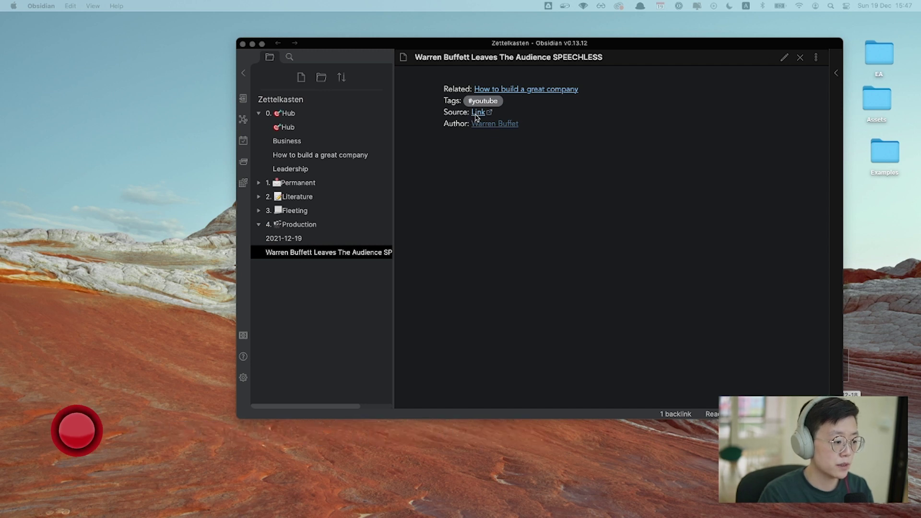
pyautogui.click(530, 128)
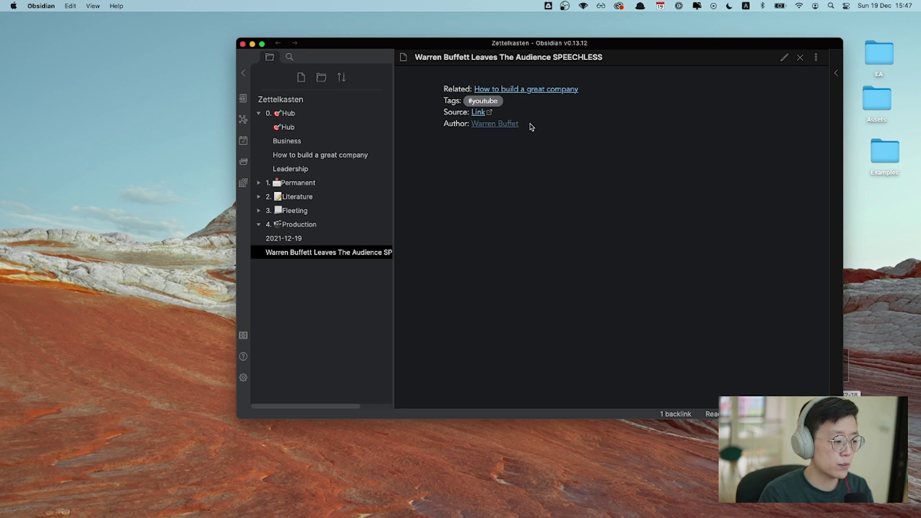
pyautogui.press('super+e')
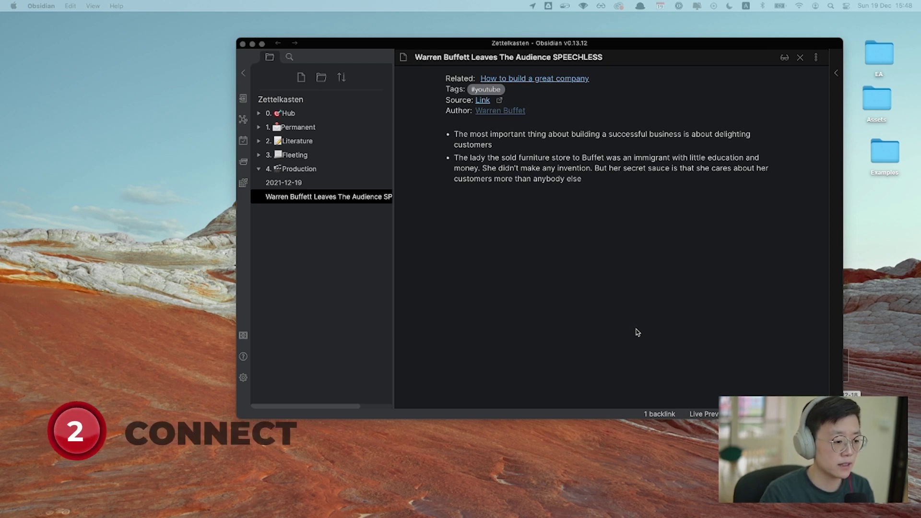
# - Place the cursor after "delighting customers" in the first bullet, look at the WoodyXPimrypie interview in Chrome, and return to Obsidian
pyautogui.click(512, 144)
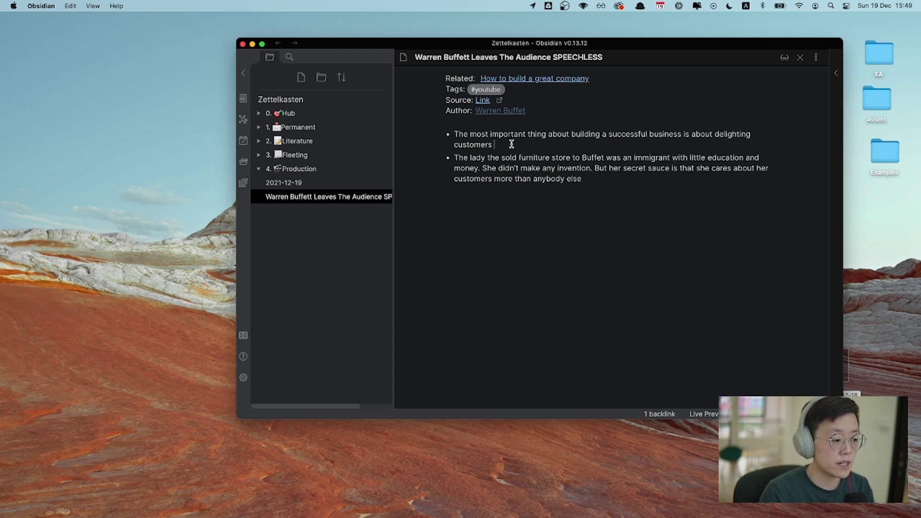
pyautogui.hotkey('ctrl', 'Right')
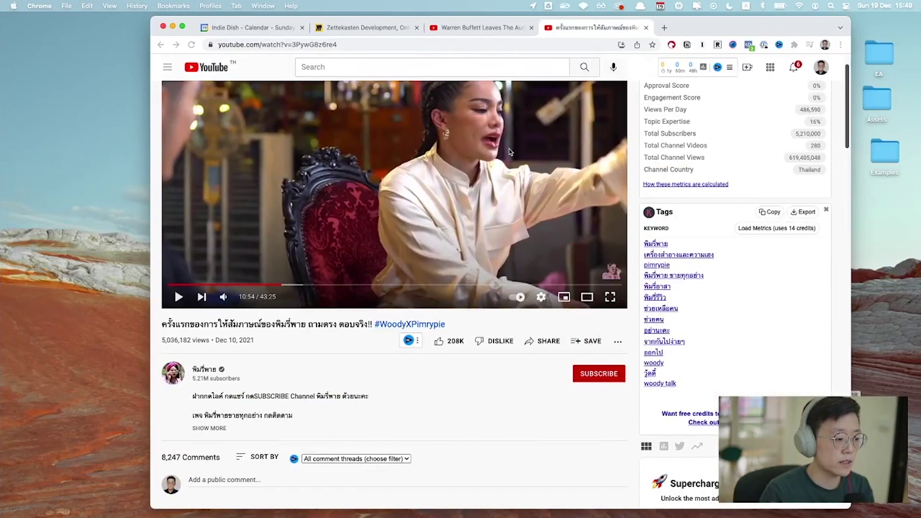
pyautogui.scroll(1, 397, 189)
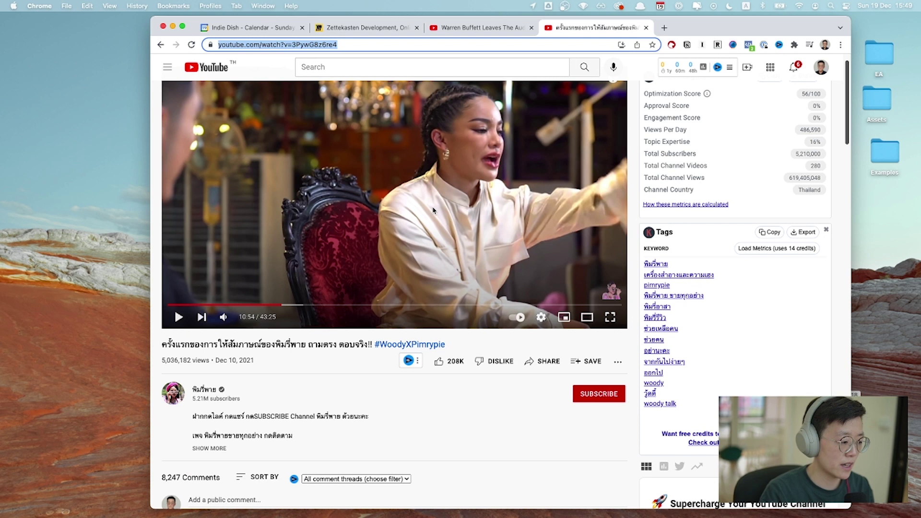
pyautogui.hotkey('ctrl', 'Left')
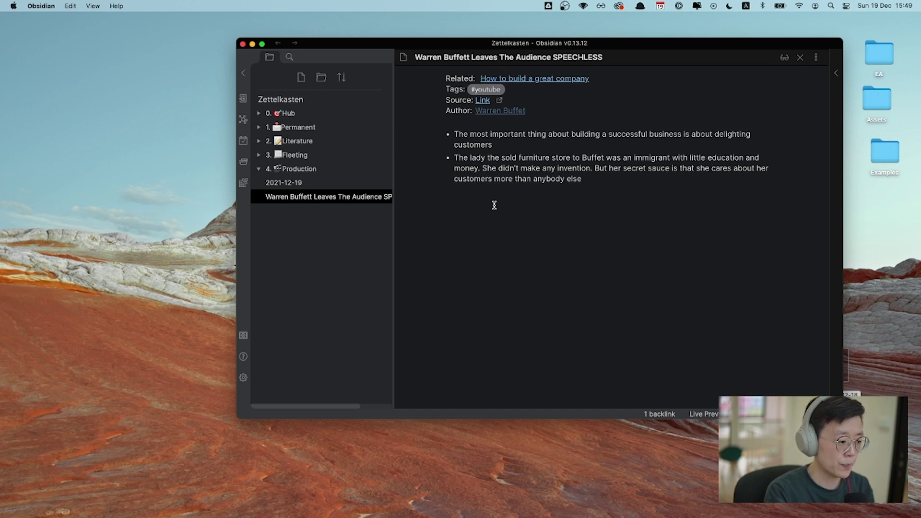
# - Link the first bullet to the block about delivering impressive customers experience in the Literature note PimryPie x Woody
pyautogui.write('[[')
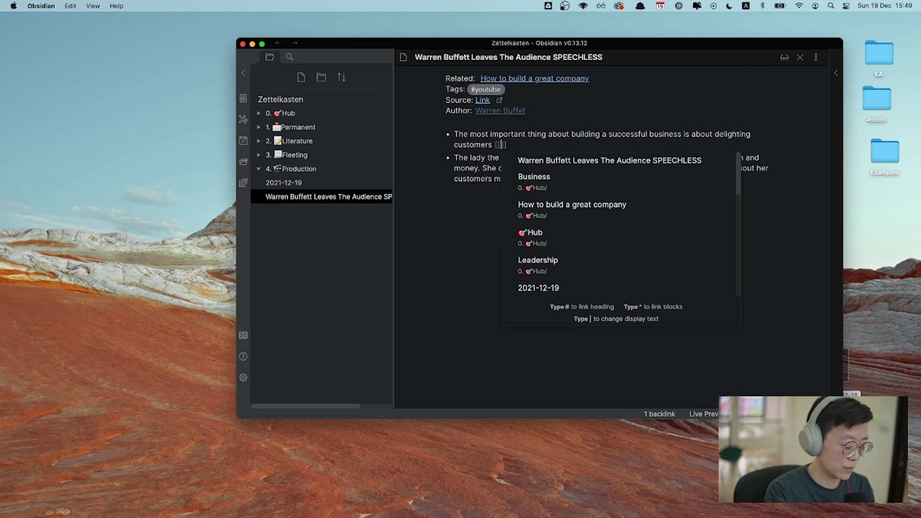
pyautogui.write('p')
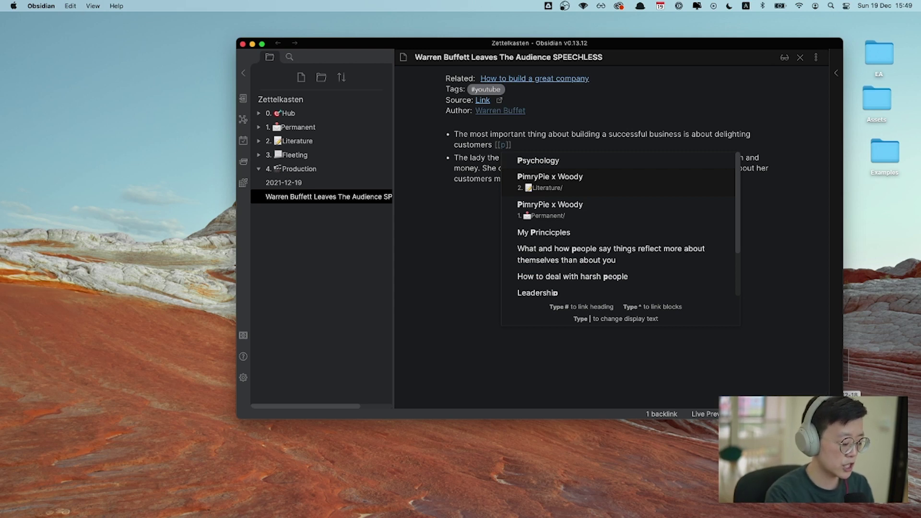
pyautogui.write('^')
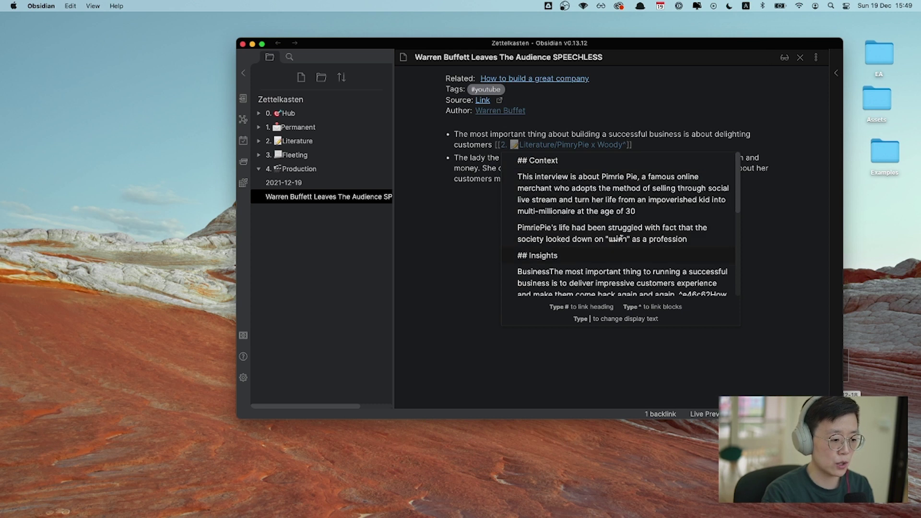
pyautogui.press('Down')
pyautogui.press('Down')
pyautogui.scroll(-2, 621, 192)
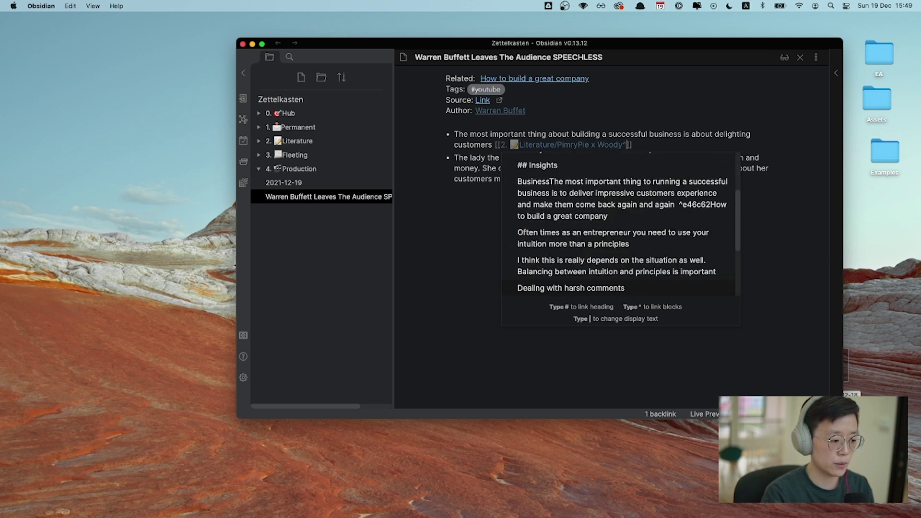
pyautogui.click(603, 200)
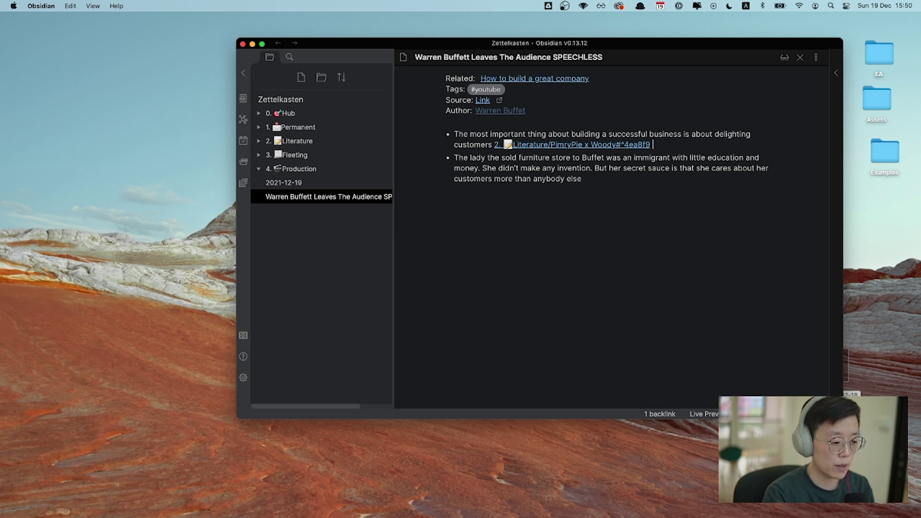
# - Add a second link to the block "Business model: that consistently and predictably delight customers" in the How to be 10X CEO note
pyautogui.write('[[')
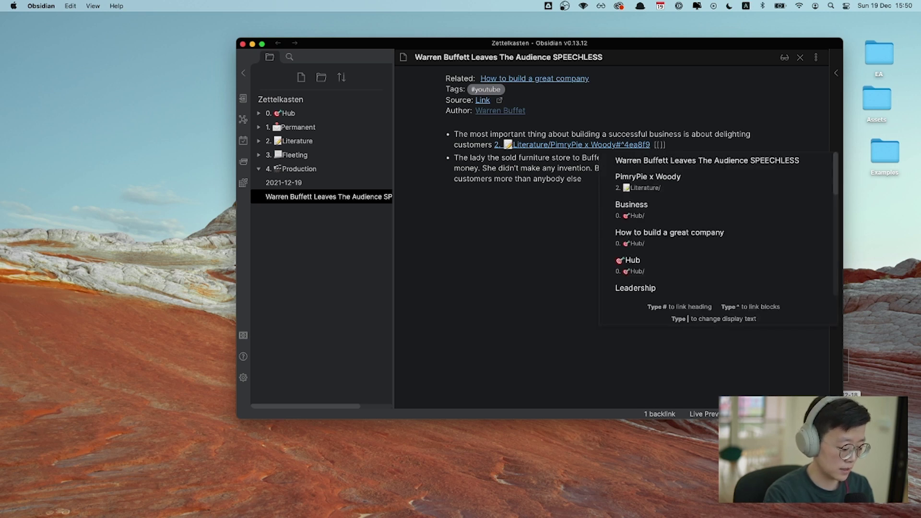
pyautogui.write('10')
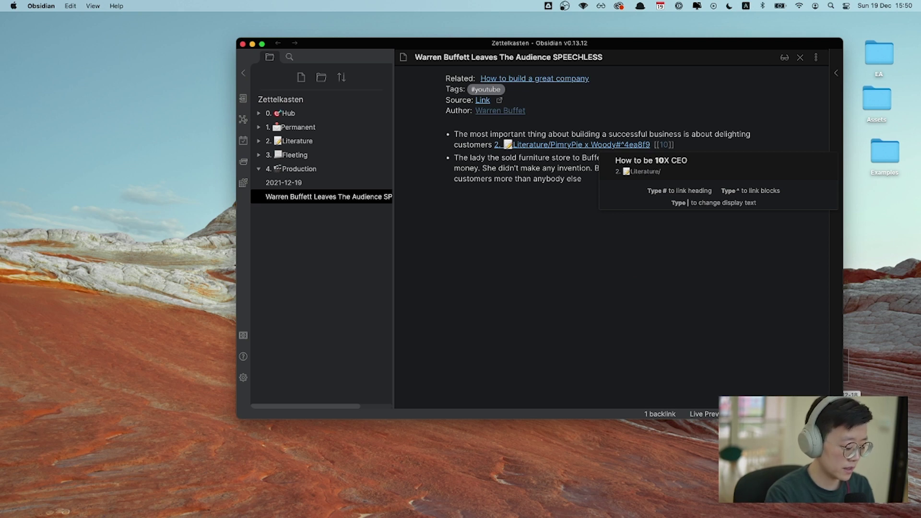
pyautogui.write('^')
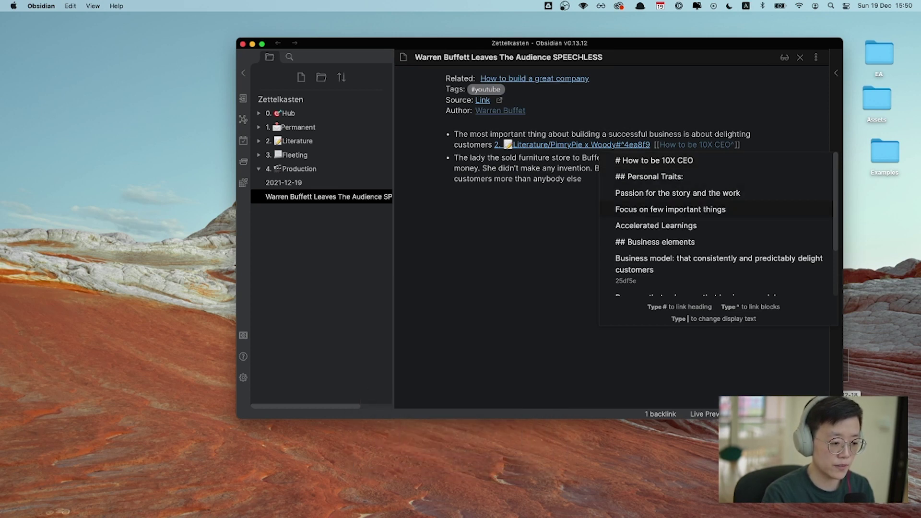
pyautogui.click(679, 260)
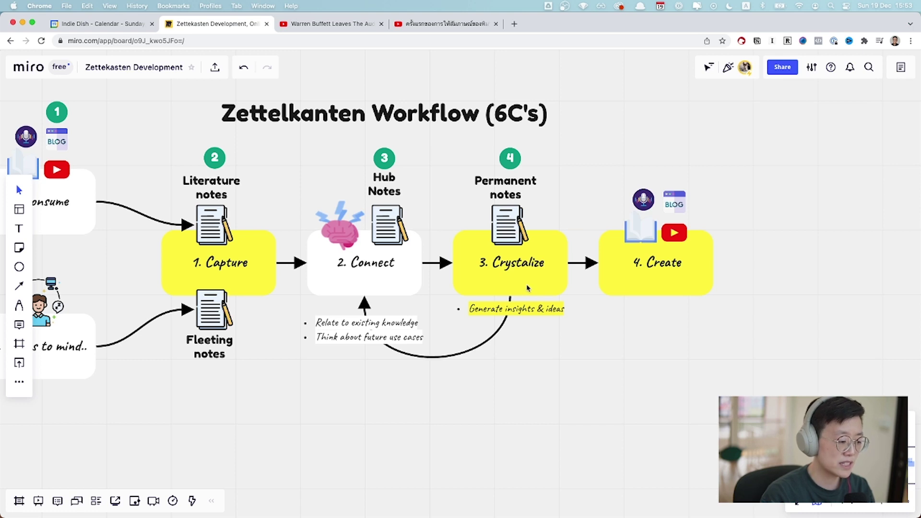
# - Switch from the Miro board to Obsidian and add a link named "Delighting customers is the key to business success" below the bullets
pyautogui.press('super+Tab')
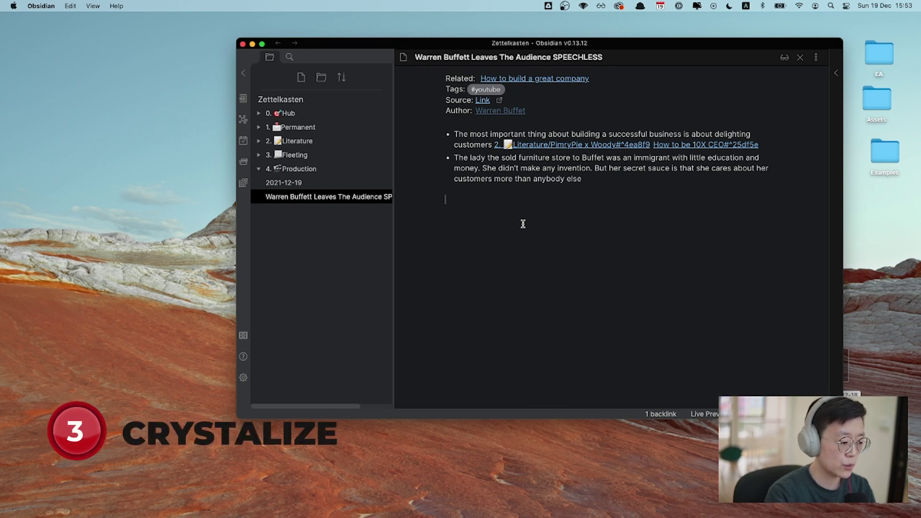
pyautogui.write('[[')
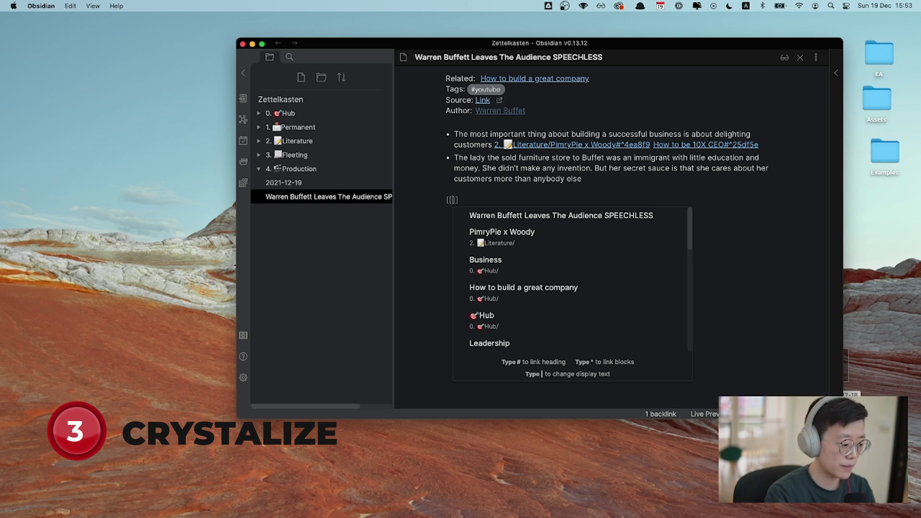
pyautogui.write('Delighting customers is the key to business success')
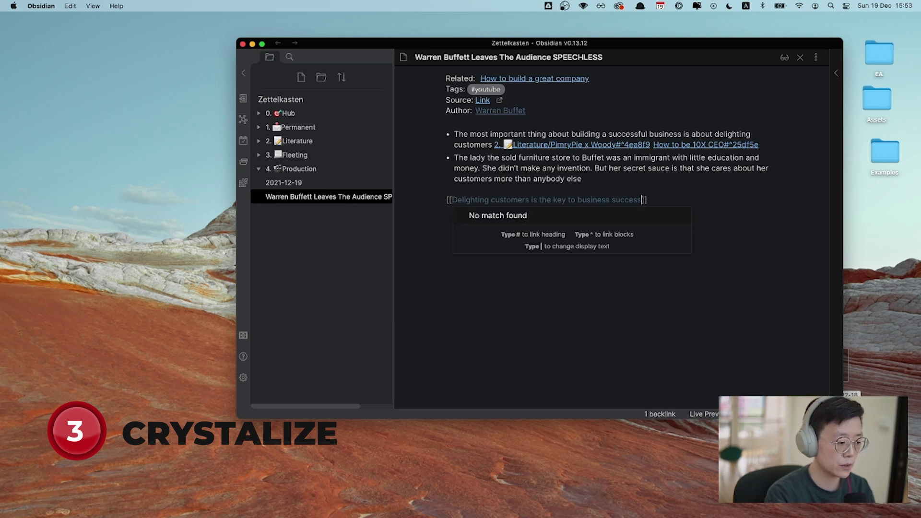
pyautogui.click(658, 199)
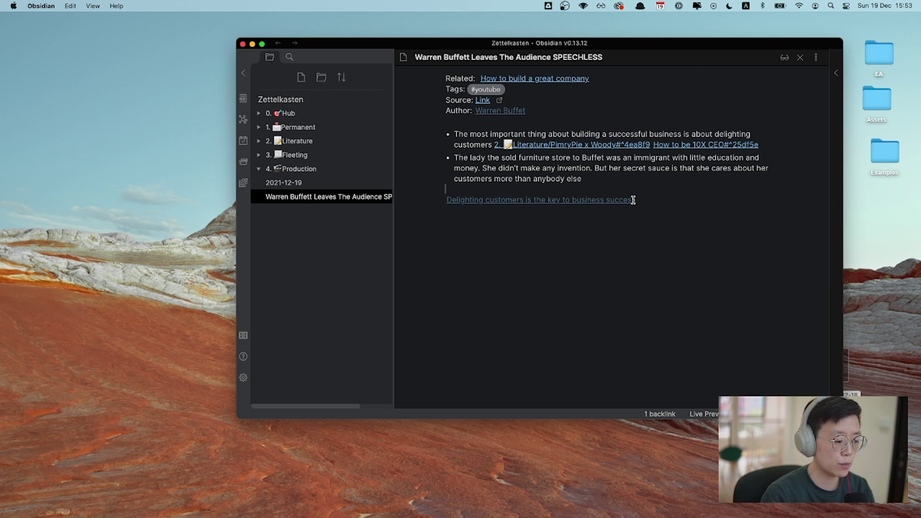
# - Open the linked note Delighting customers is the key to business success and add the line "Related: [[How to build a great company]]"
pyautogui.click(568, 201)
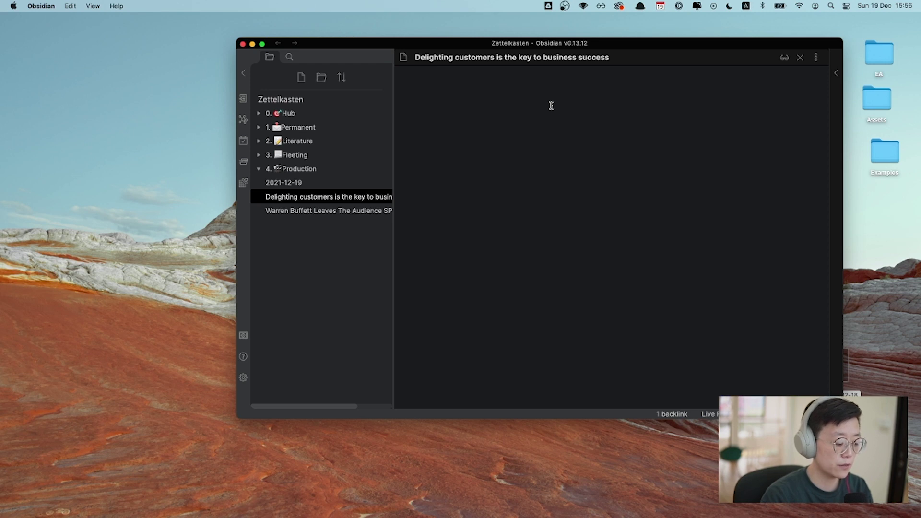
pyautogui.write('Related: [[How to build a great company]]')
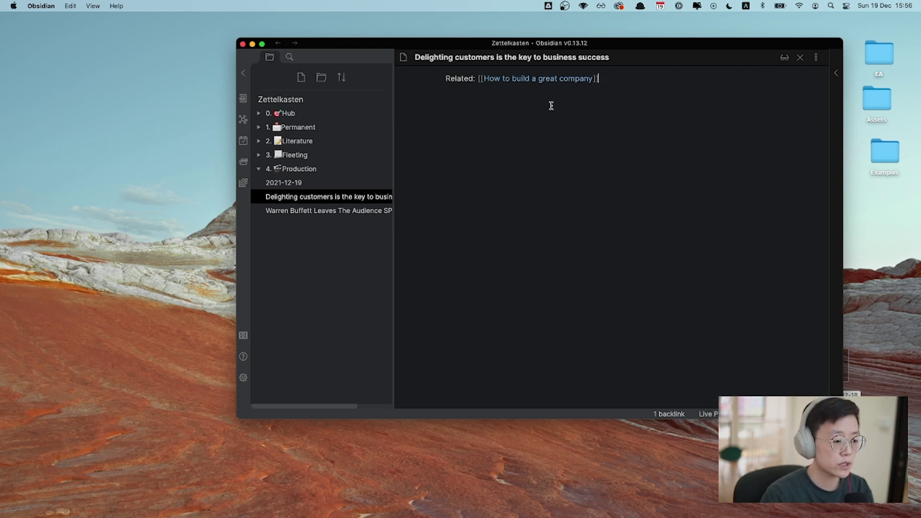
# - Show the backlinks of the Delighting customers note and review the 2021-12-19, Delighting customers and Warren Buffett Leaves The Audience SPEECHLESS notes
pyautogui.click(835, 75)
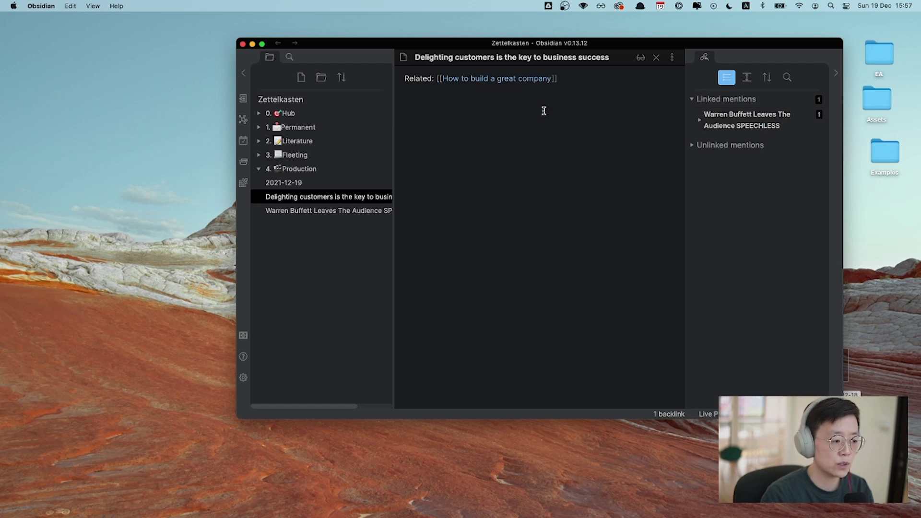
pyautogui.click(340, 187)
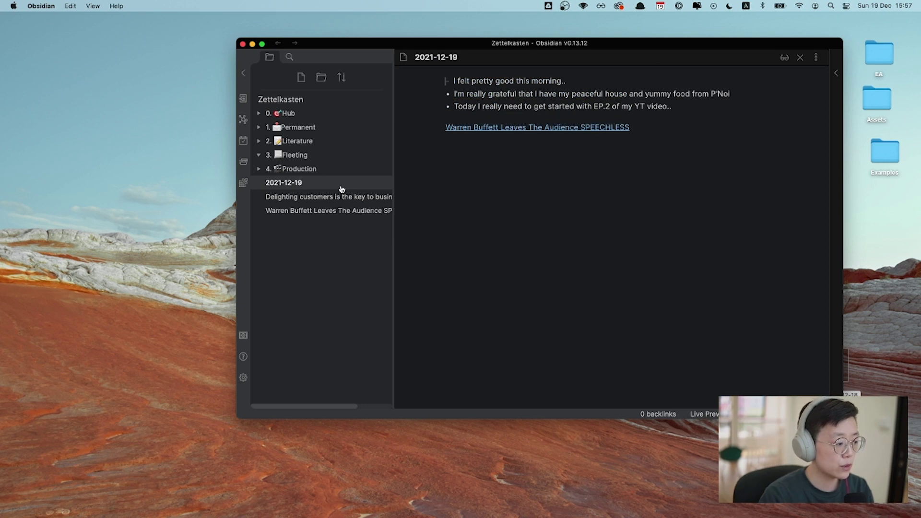
pyautogui.click(339, 197)
pyautogui.click(338, 211)
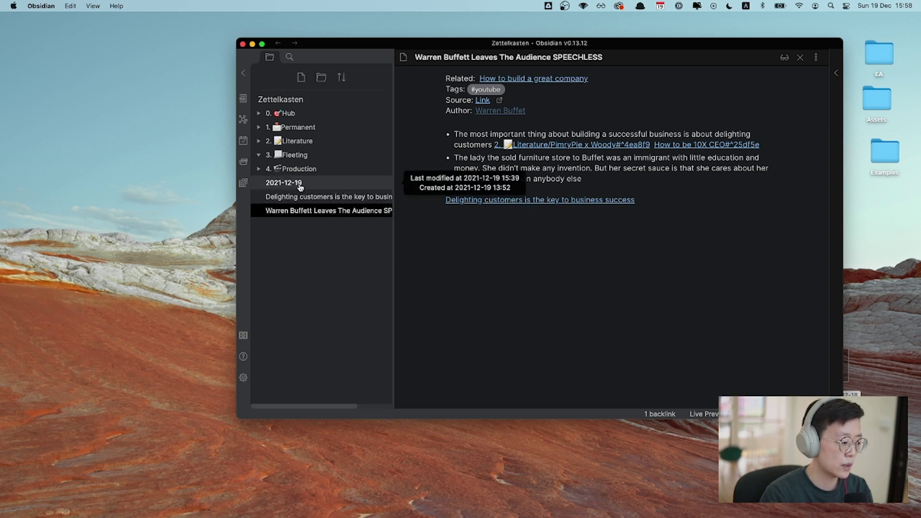
# - Move the 2021-12-19 note into the 3. Fleeting folder and file the Delighting customers and Warren Buffett notes in their matching note-type folders
pyautogui.moveTo(300, 188); pyautogui.dragTo(324, 155)
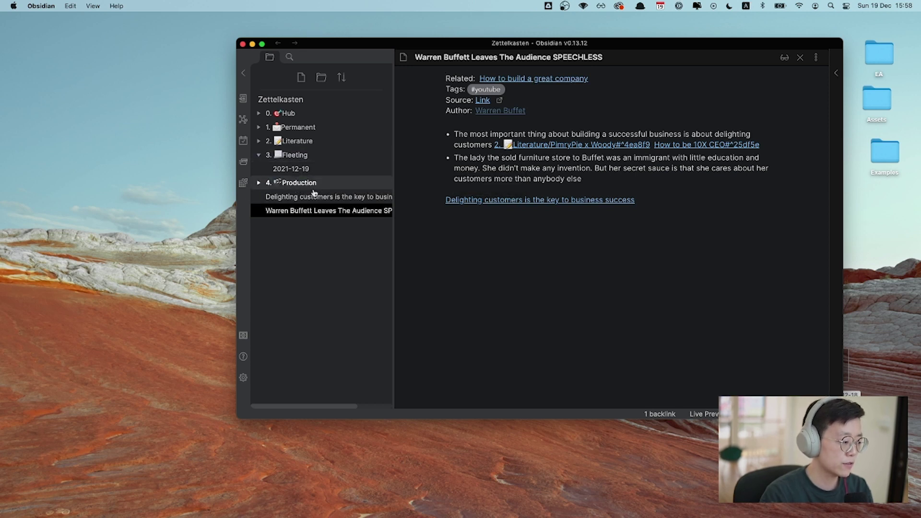
pyautogui.click(261, 154)
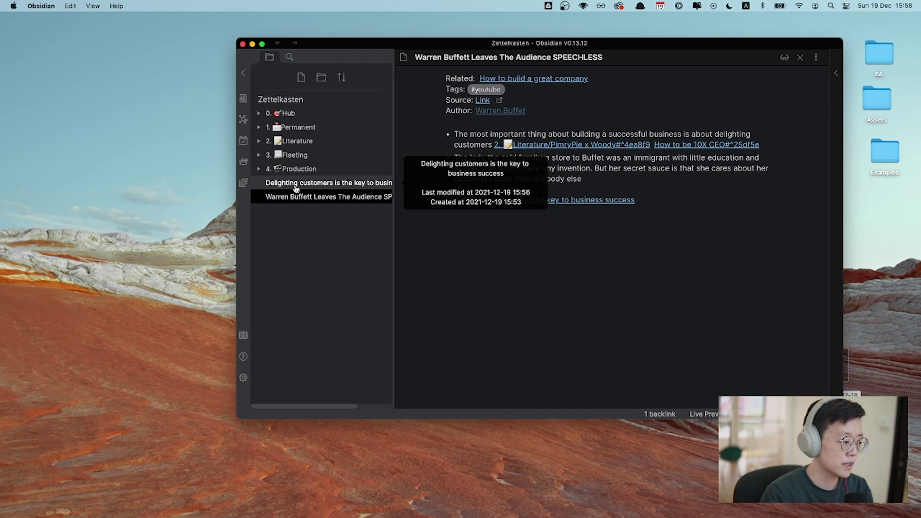
pyautogui.moveTo(296, 183); pyautogui.dragTo(324, 146)
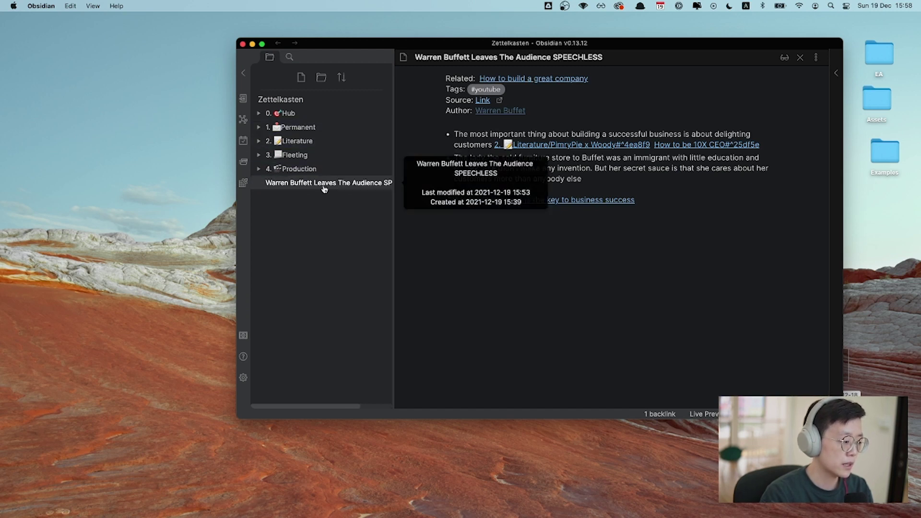
pyautogui.moveTo(301, 188); pyautogui.dragTo(316, 145)
pyautogui.click(495, 232)
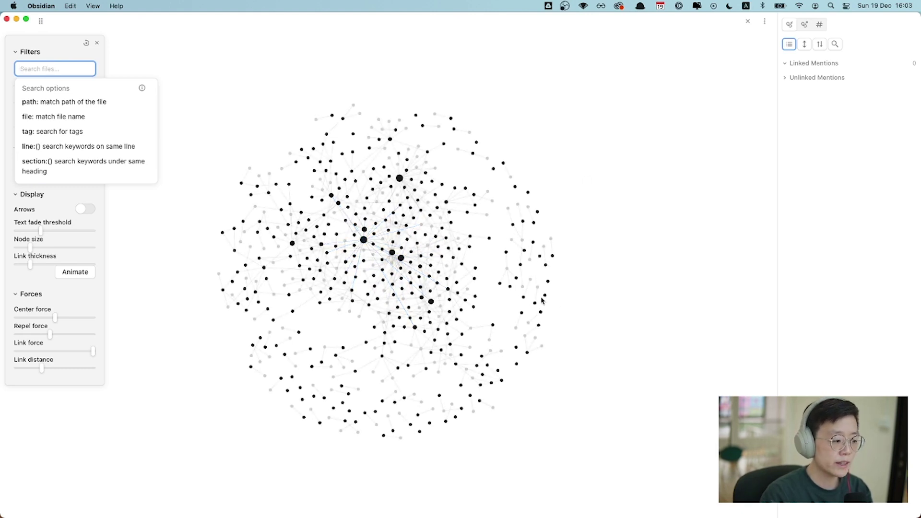
# - Explore the graph view by filtering for "leadership" and pulling the hub node of the upper cluster aside to examine its connections
pyautogui.scroll(4, 370, 276)
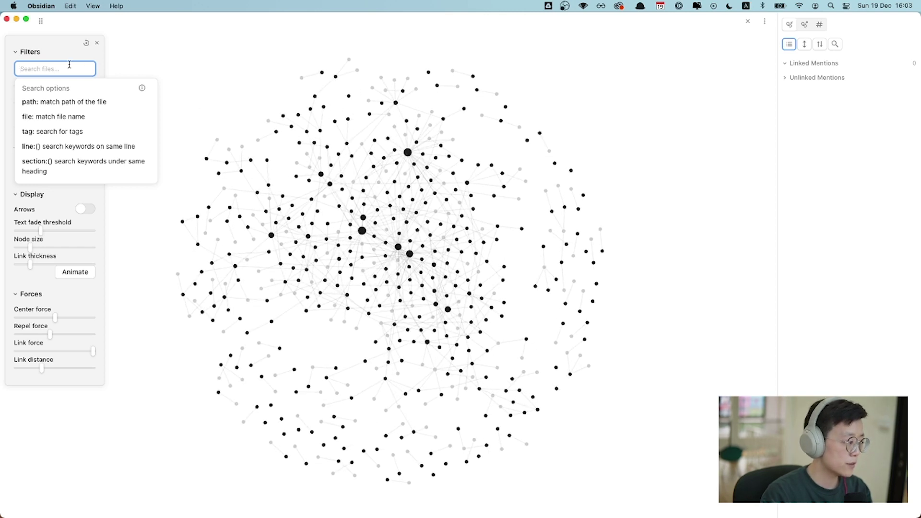
pyautogui.write('leadership')
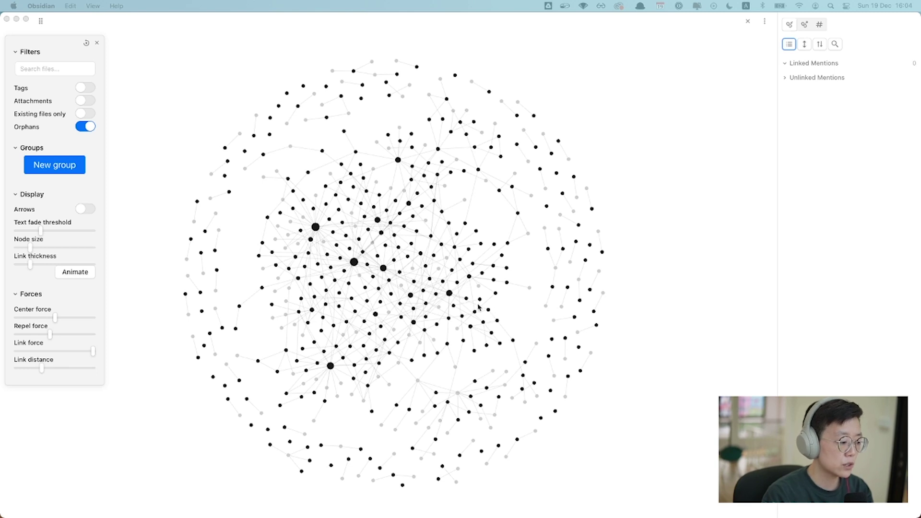
pyautogui.click(450, 295)
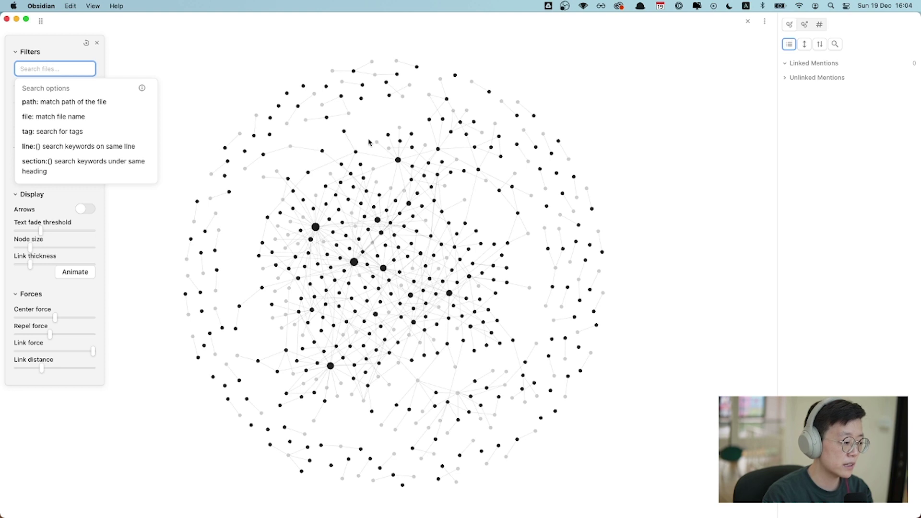
pyautogui.moveTo(397, 153); pyautogui.dragTo(467, 150)
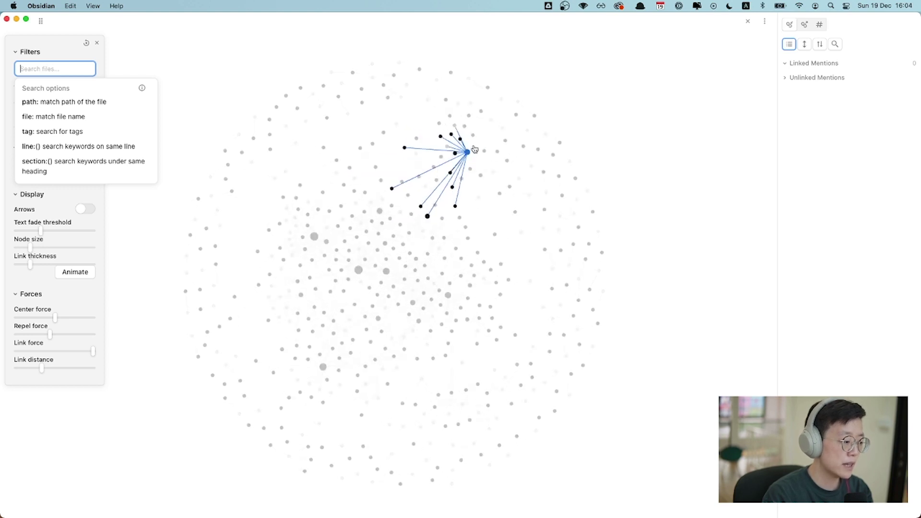